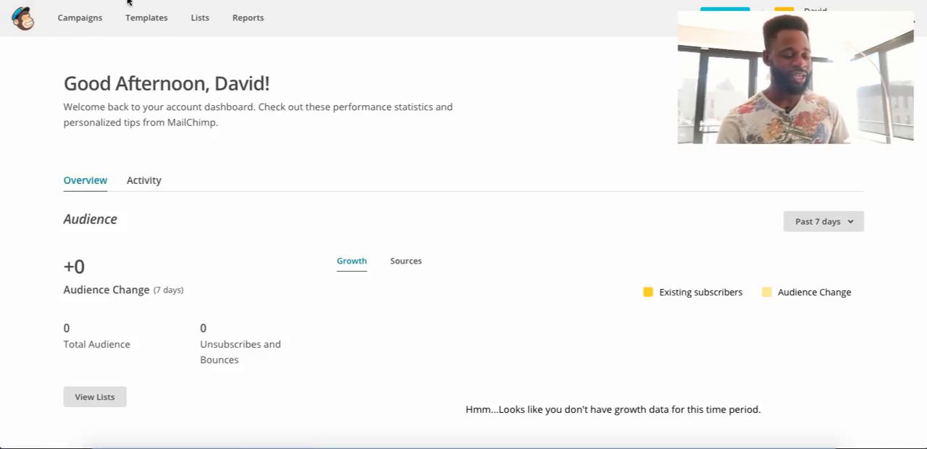
Create a new list in the Lists area and name it "Customers".
{"action": "left_click", "coordinate": [200, 15]}
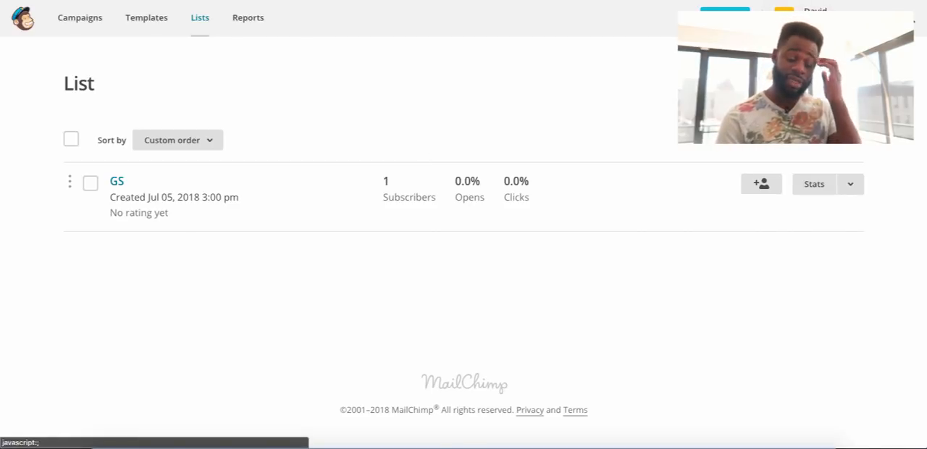
{"action": "left_click", "coordinate": [829, 83]}
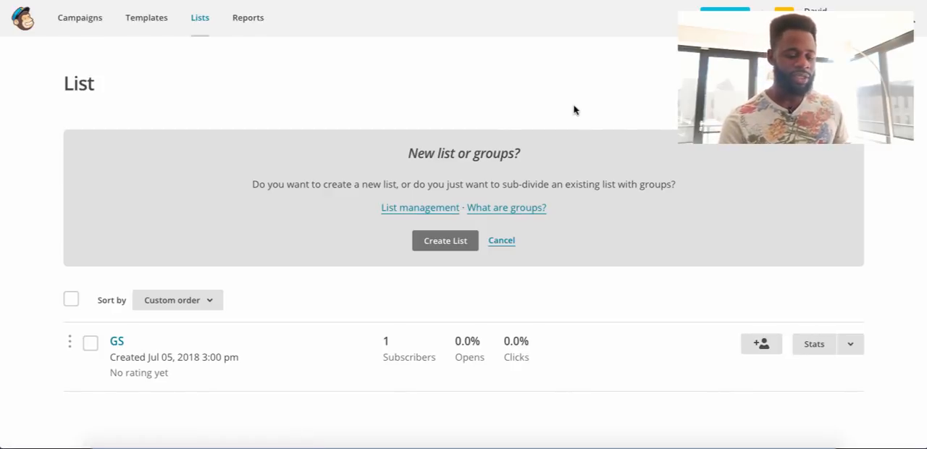
{"action": "left_click", "coordinate": [441, 241]}
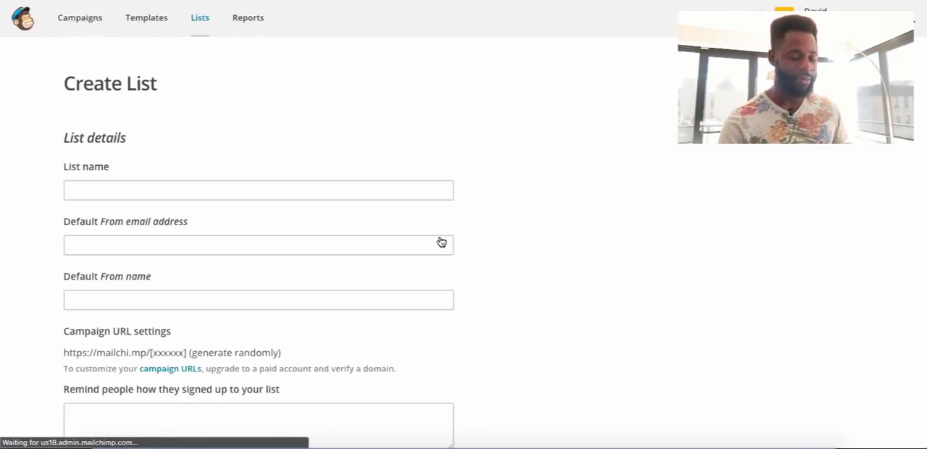
{"action": "scroll", "coordinate": [405, 238], "scroll_direction": "down", "scroll_amount": 1}
{"action": "left_click", "coordinate": [253, 139]}
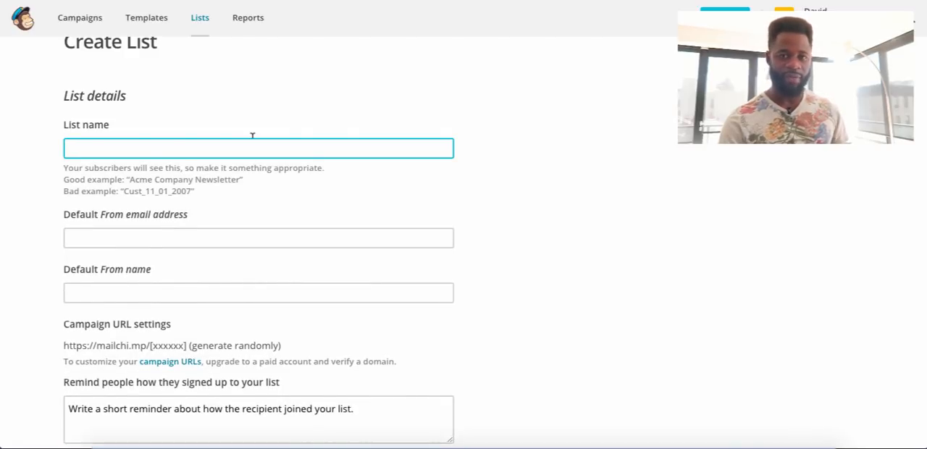
{"action": "type", "text": "Customers"}
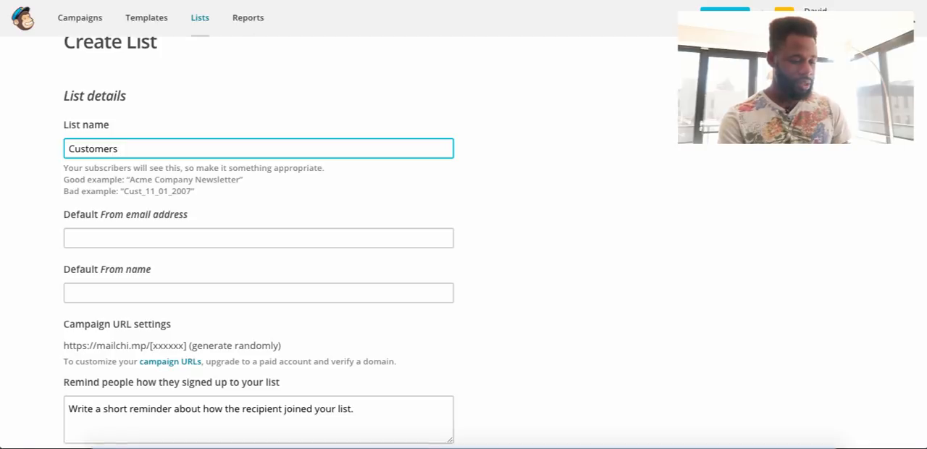
Set the list's default From email address to the company's support address.
{"action": "key", "text": "Tab"}
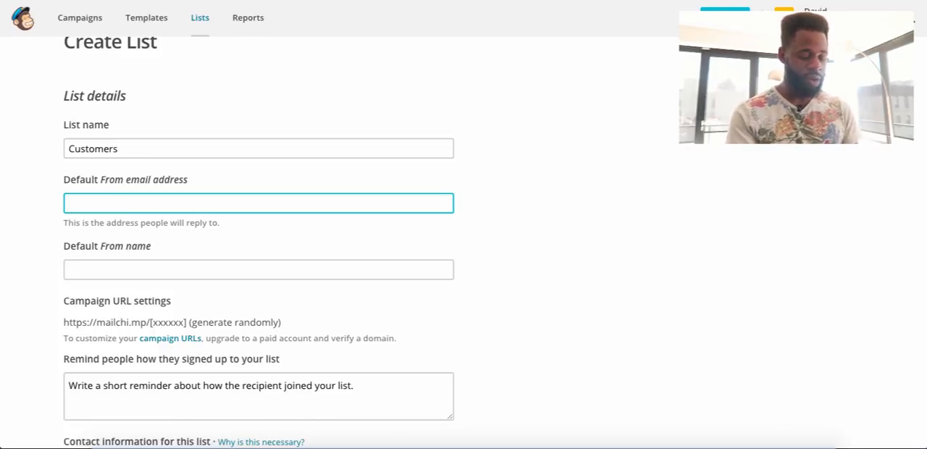
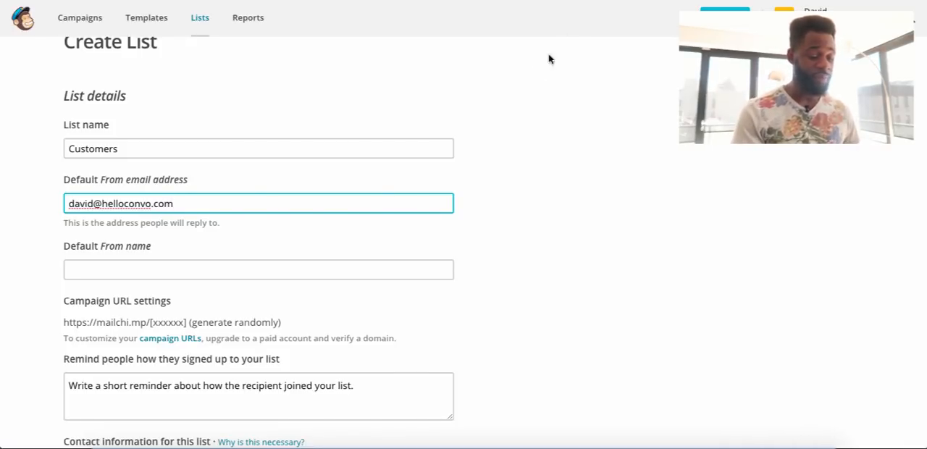
{"action": "left_click", "coordinate": [347, 262]}
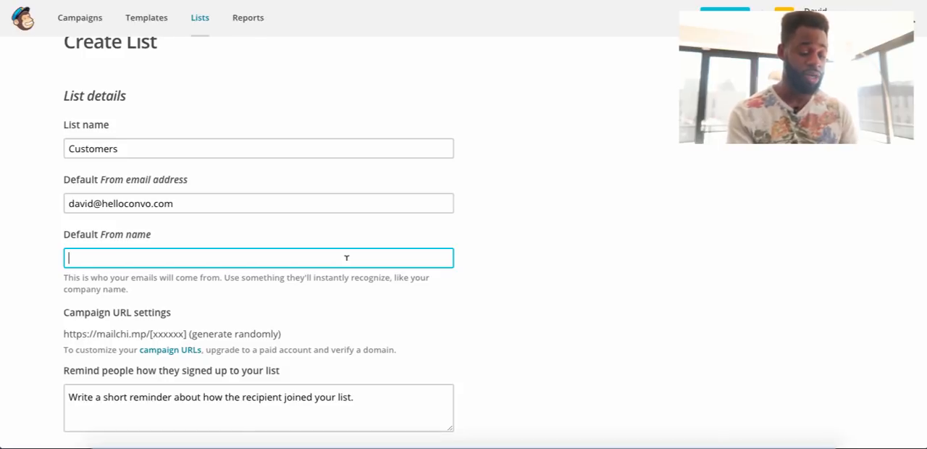
{"action": "double_click", "coordinate": [86, 204]}
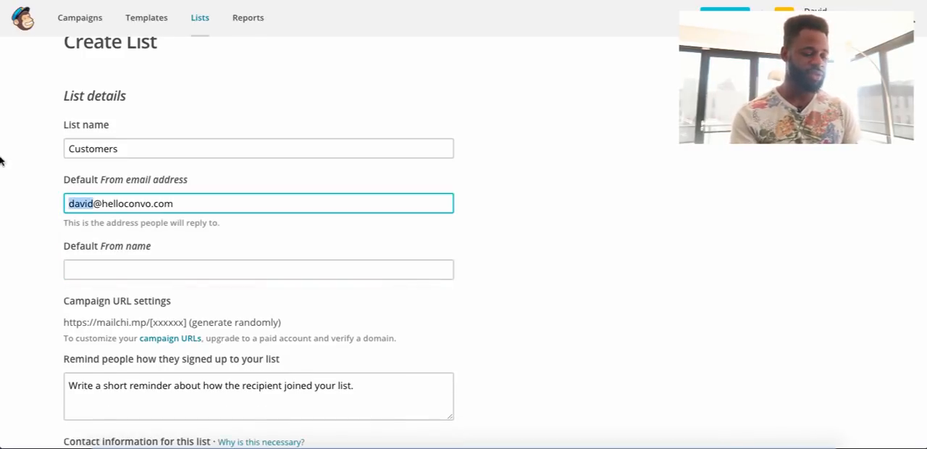
{"action": "type", "text": "support"}
Set the list's default From name to "Customer Support".
{"action": "left_click", "coordinate": [92, 269]}
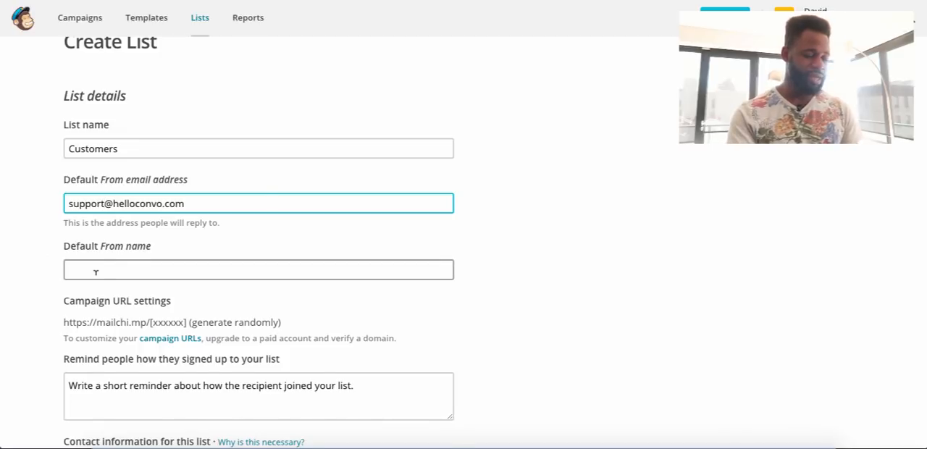
{"action": "type", "text": "Customer"}
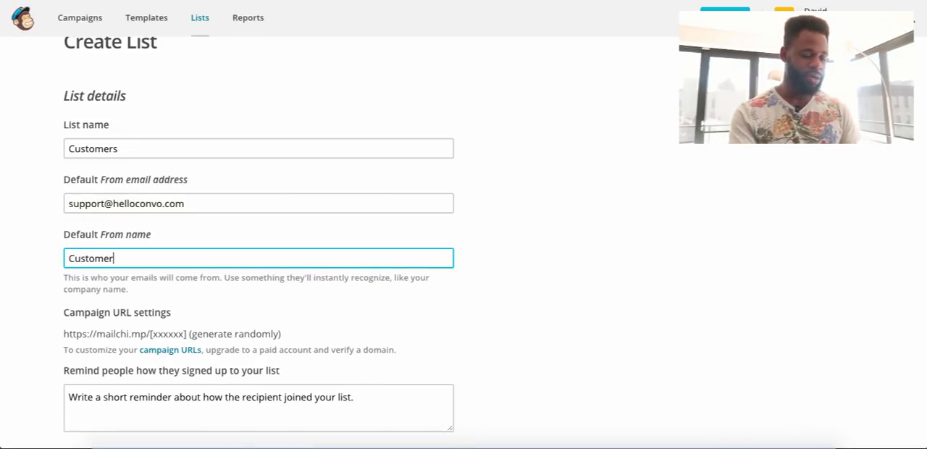
{"action": "type", "text": " Suppoer"}
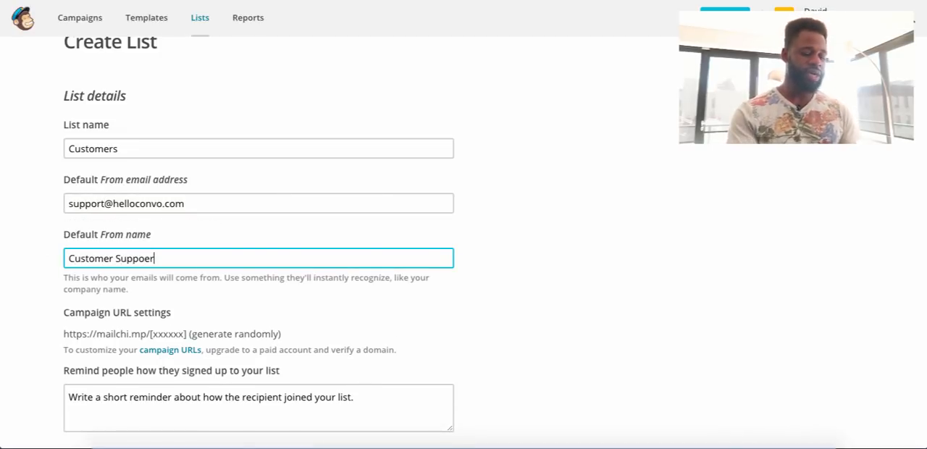
{"action": "key", "text": "BackSpace"}
{"action": "key", "text": "BackSpace"}
{"action": "type", "text": "r"}
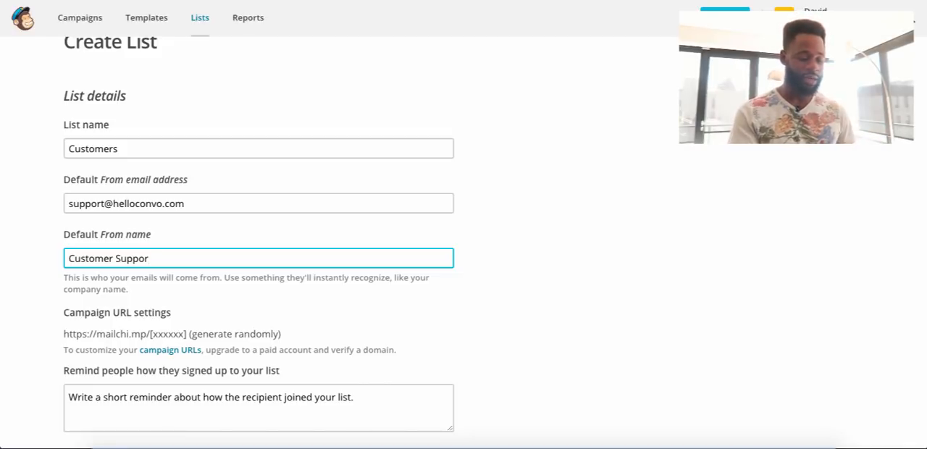
{"action": "type", "text": "t"}
Enter "Customer of HelloConvo" as the reminder of how people signed up to the list.
{"action": "scroll", "coordinate": [464, 239], "scroll_direction": "down", "scroll_amount": 1}
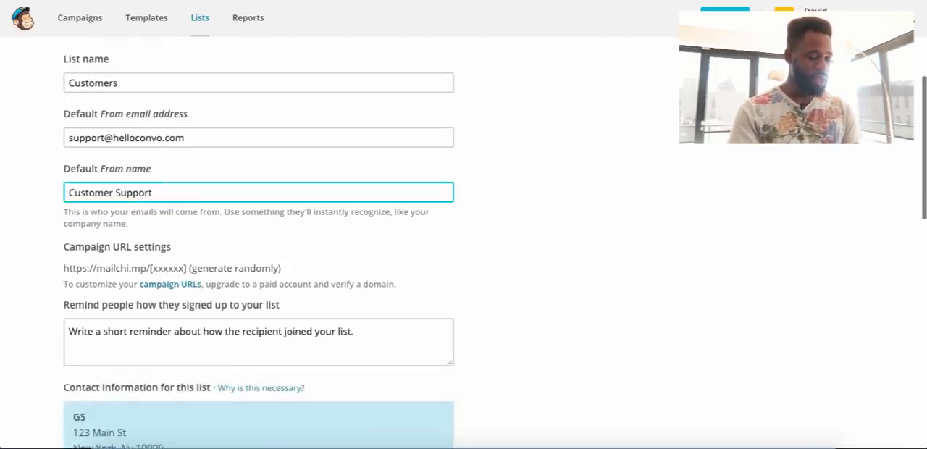
{"action": "left_click", "coordinate": [101, 306]}
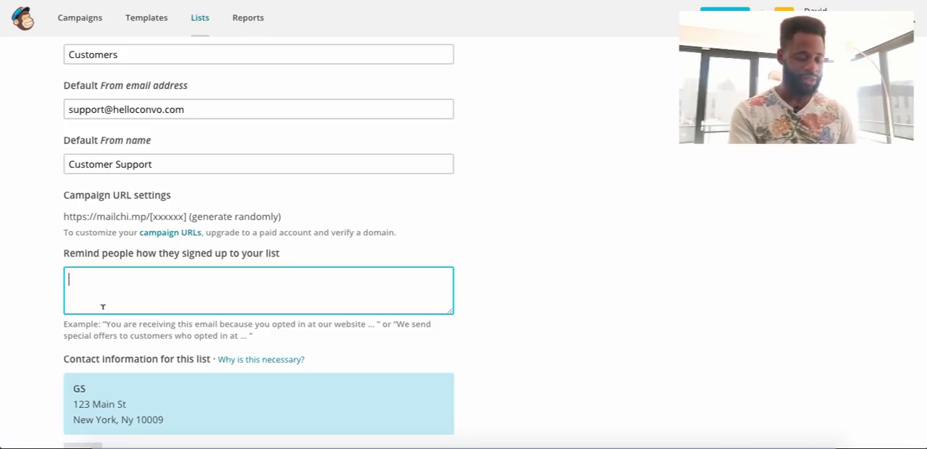
{"action": "type", "text": "Customer o"}
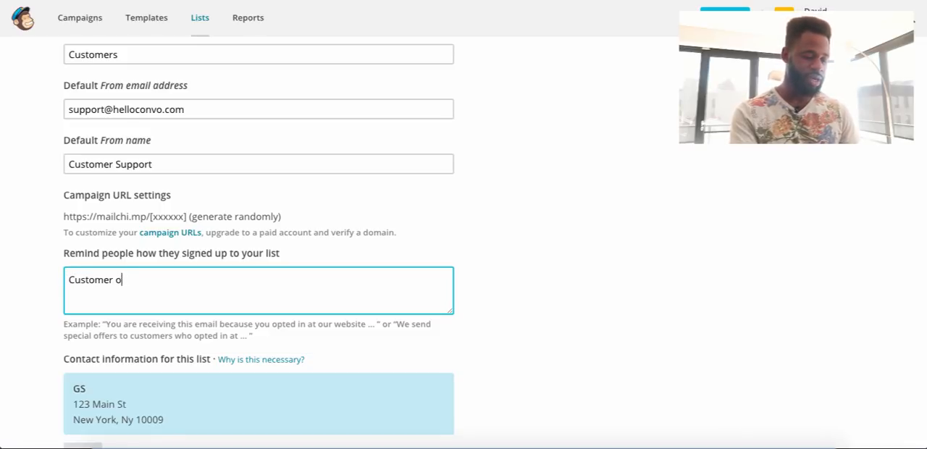
{"action": "type", "text": "f HelloConvo"}
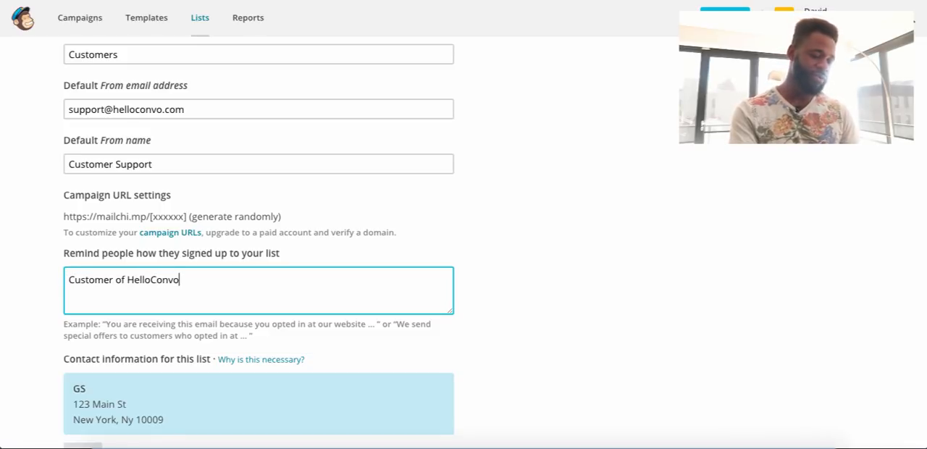
Enable the Daily summary notification for subscribe/unsubscribe activity and save the new list.
{"action": "scroll", "coordinate": [103, 333], "scroll_direction": "down", "scroll_amount": 3}
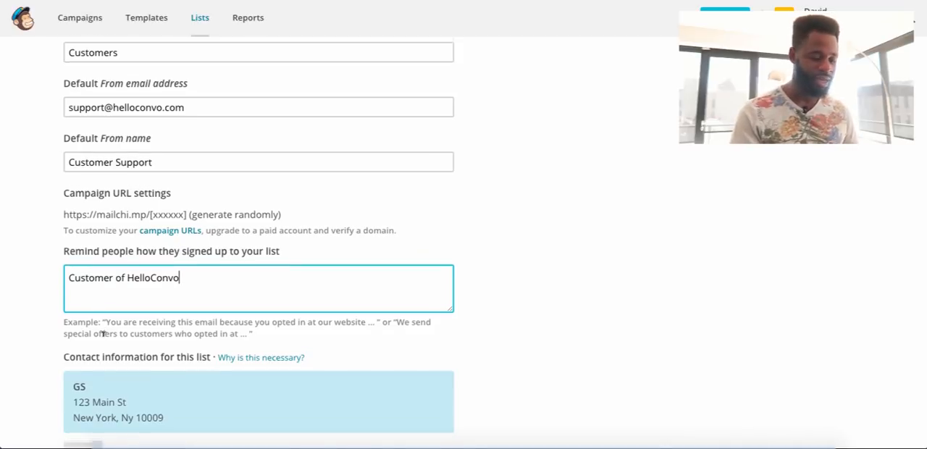
{"action": "scroll", "coordinate": [104, 340], "scroll_direction": "down", "scroll_amount": 6}
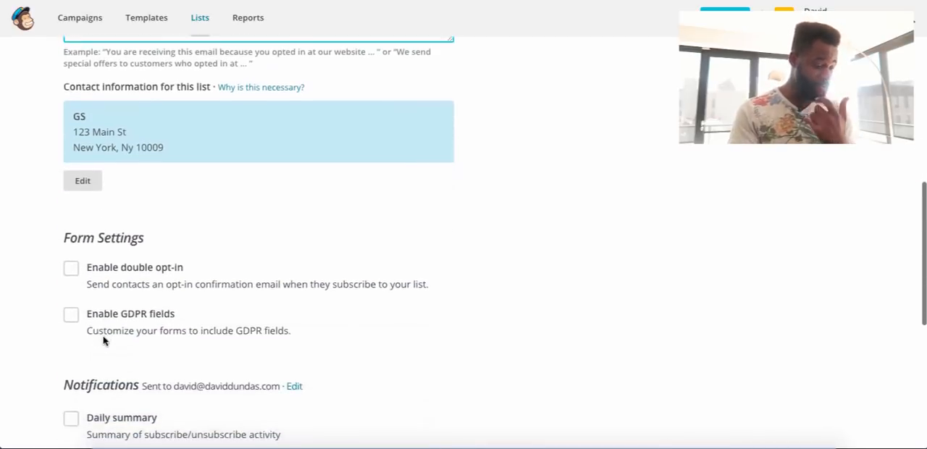
{"action": "scroll", "coordinate": [107, 284], "scroll_direction": "down", "scroll_amount": 1}
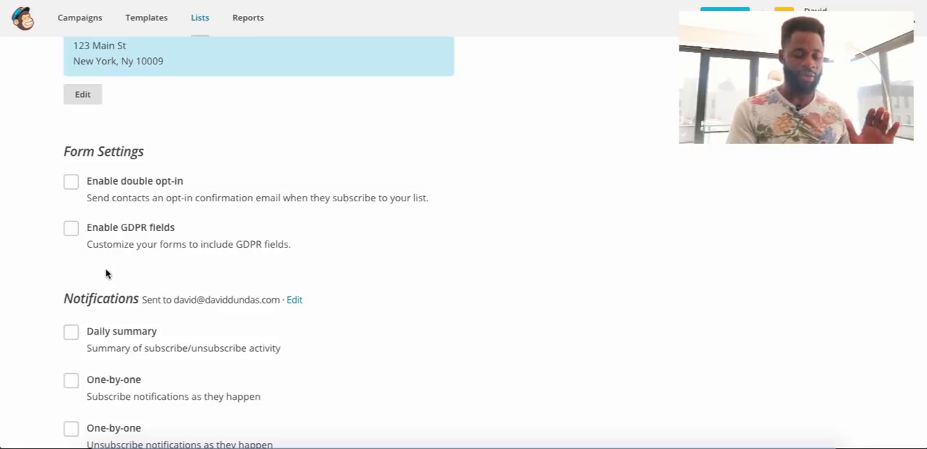
{"action": "scroll", "coordinate": [113, 230], "scroll_direction": "down", "scroll_amount": 1}
{"action": "scroll", "coordinate": [114, 229], "scroll_direction": "down", "scroll_amount": 4}
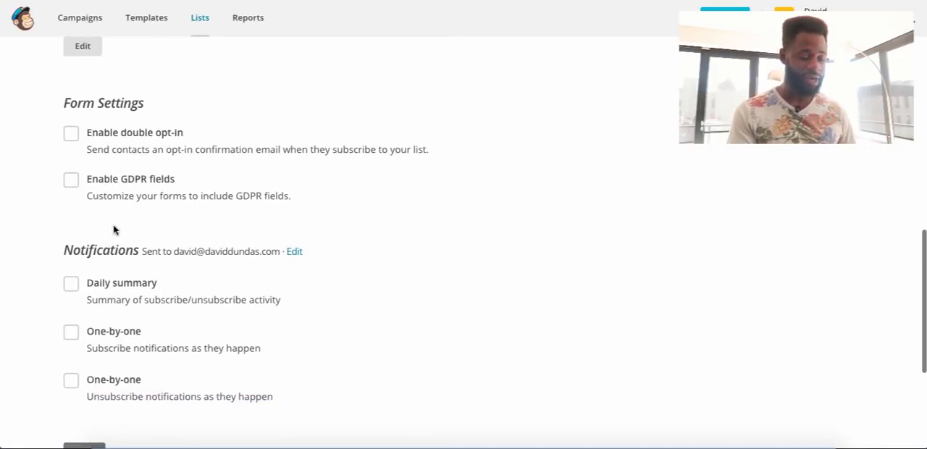
{"action": "scroll", "coordinate": [114, 227], "scroll_direction": "down", "scroll_amount": 4}
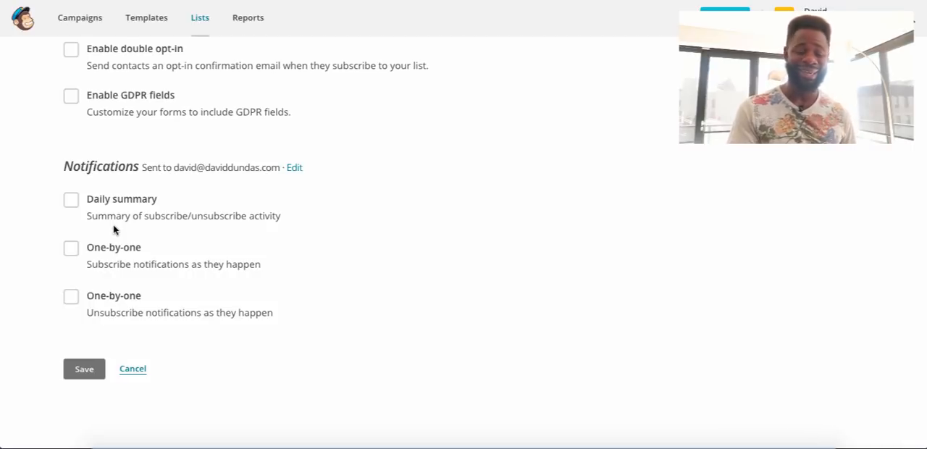
{"action": "scroll", "coordinate": [110, 246], "scroll_direction": "down", "scroll_amount": 1}
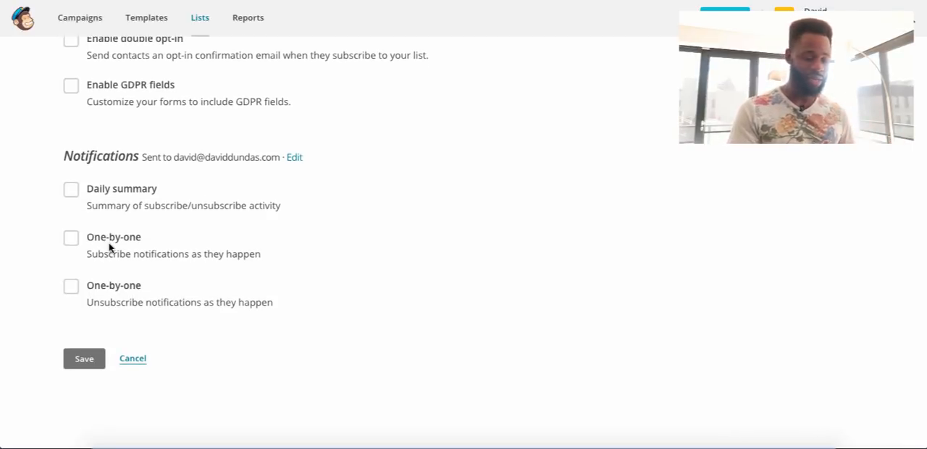
{"action": "scroll", "coordinate": [105, 276], "scroll_direction": "down", "scroll_amount": 1}
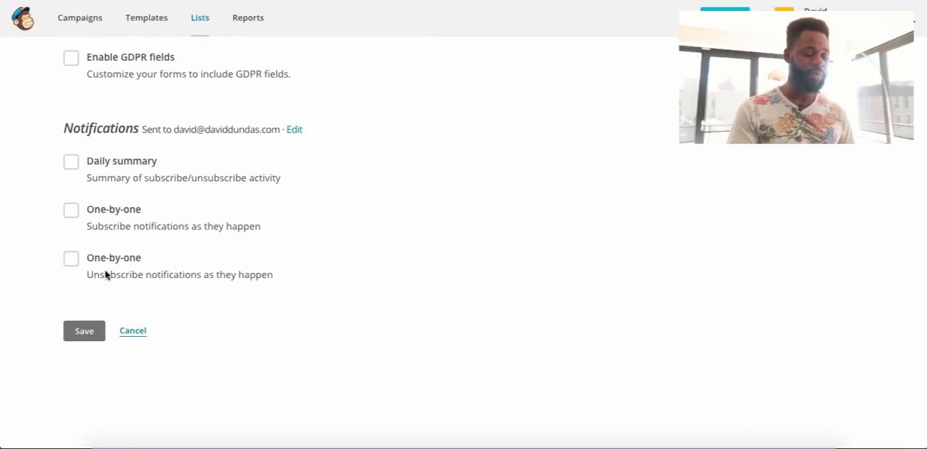
{"action": "left_click", "coordinate": [72, 163]}
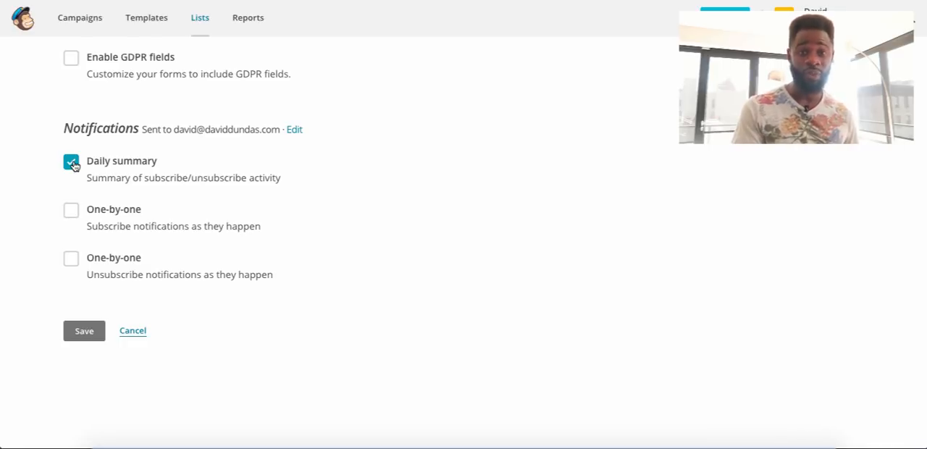
{"action": "left_click", "coordinate": [84, 330]}
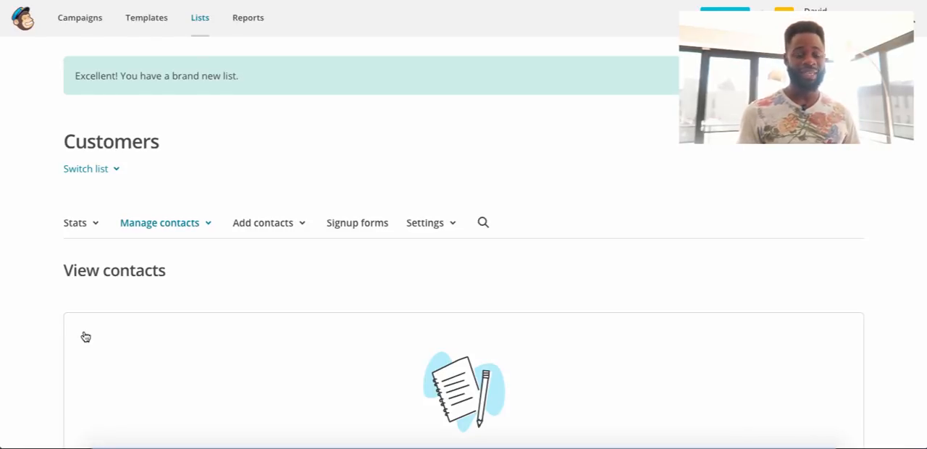
Open the form for adding a single subscriber to the Customers list.
{"action": "scroll", "coordinate": [84, 335], "scroll_direction": "down", "scroll_amount": 3}
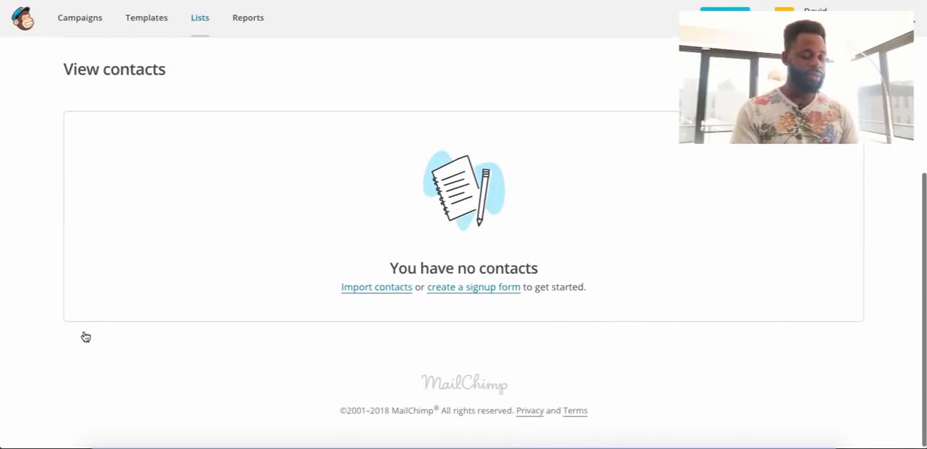
{"action": "scroll", "coordinate": [87, 336], "scroll_direction": "up", "scroll_amount": 3}
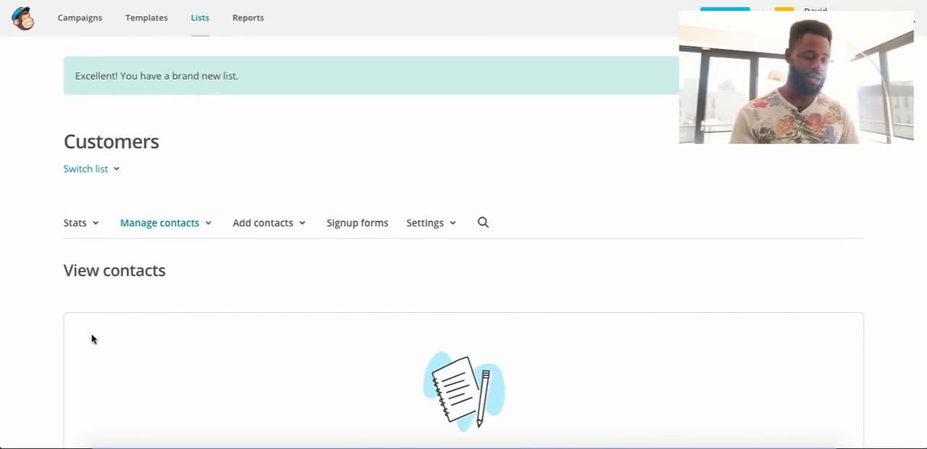
{"action": "left_click", "coordinate": [263, 229]}
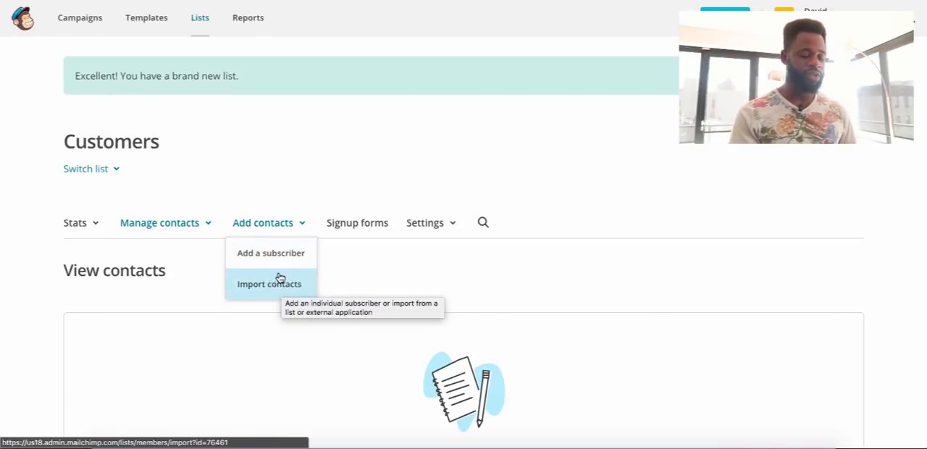
{"action": "left_click", "coordinate": [276, 261]}
Fill in the new subscriber's email address, first name and last name.
{"action": "scroll", "coordinate": [274, 259], "scroll_direction": "down", "scroll_amount": 2}
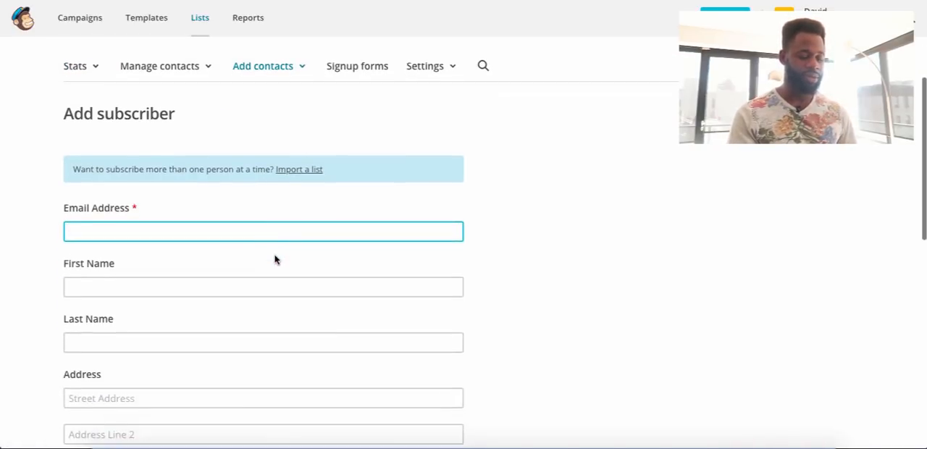
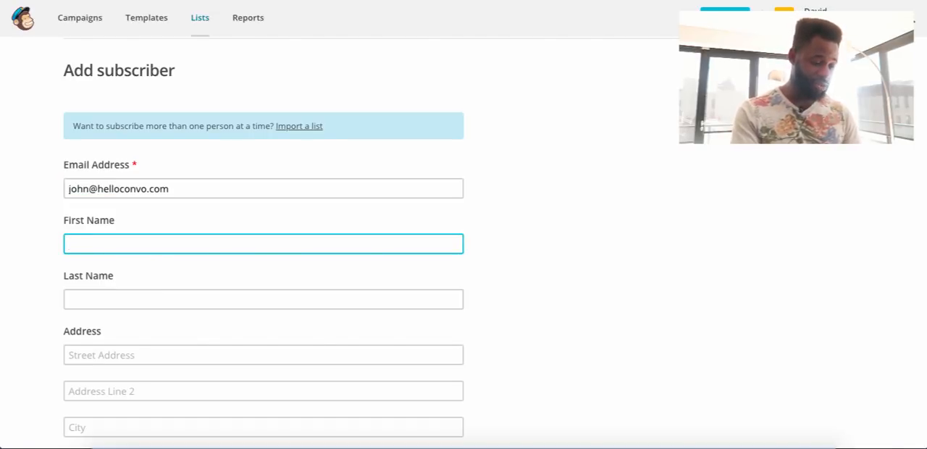
{"action": "type", "text": "John"}
{"action": "key", "text": "Tab"}
{"action": "type", "text": "Do"}
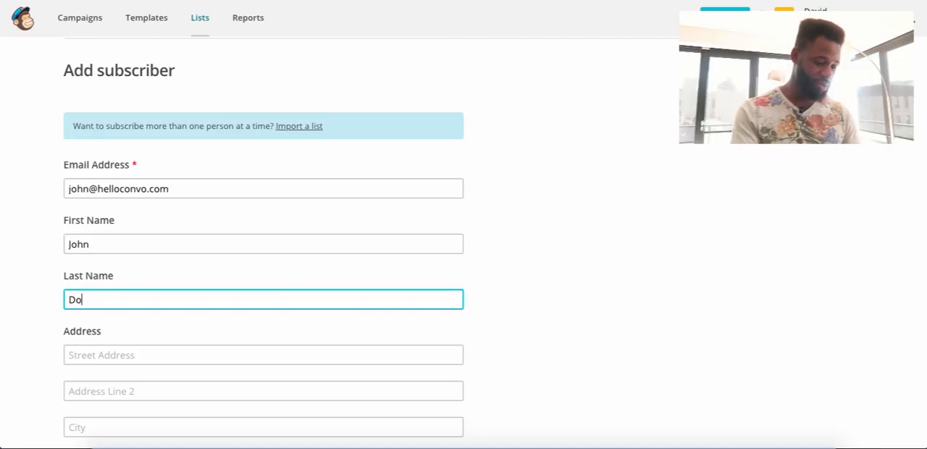
{"action": "type", "text": "e"}
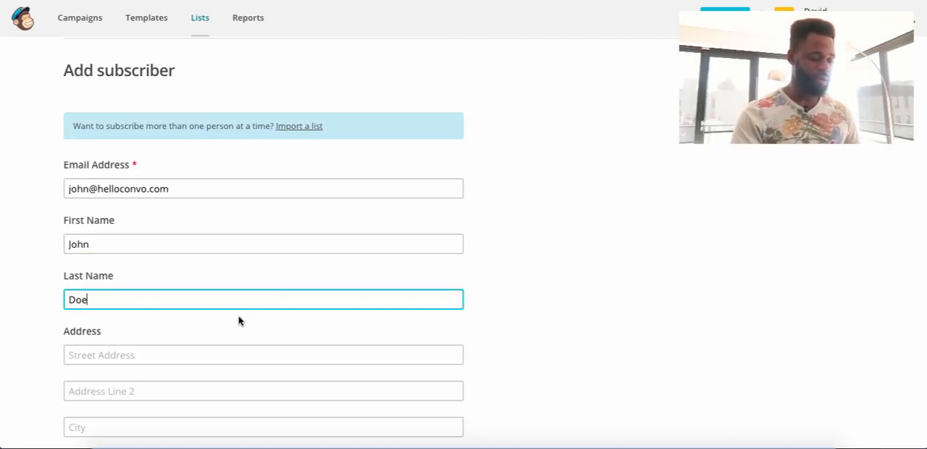
Mark that the person gave permission to be emailed, allow updating an existing profile, and subscribe them to the Customers list.
{"action": "scroll", "coordinate": [238, 318], "scroll_direction": "down", "scroll_amount": 3}
{"action": "scroll", "coordinate": [238, 313], "scroll_direction": "down", "scroll_amount": 4}
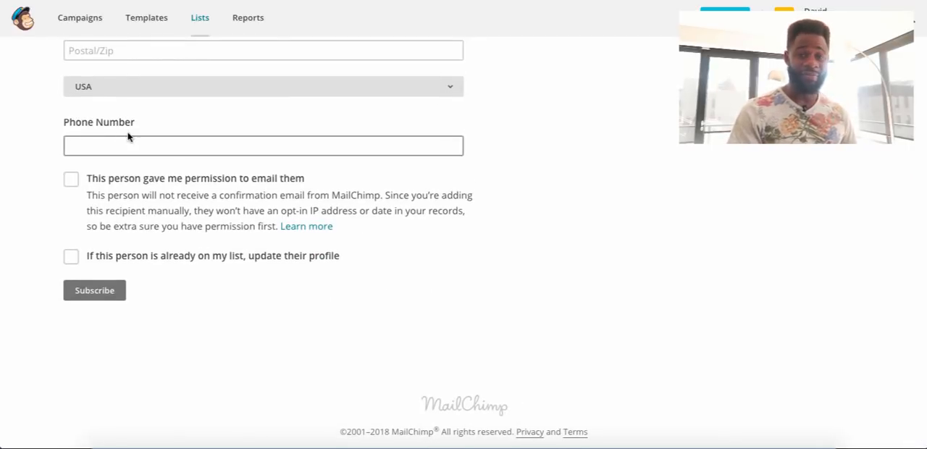
{"action": "left_click", "coordinate": [72, 181]}
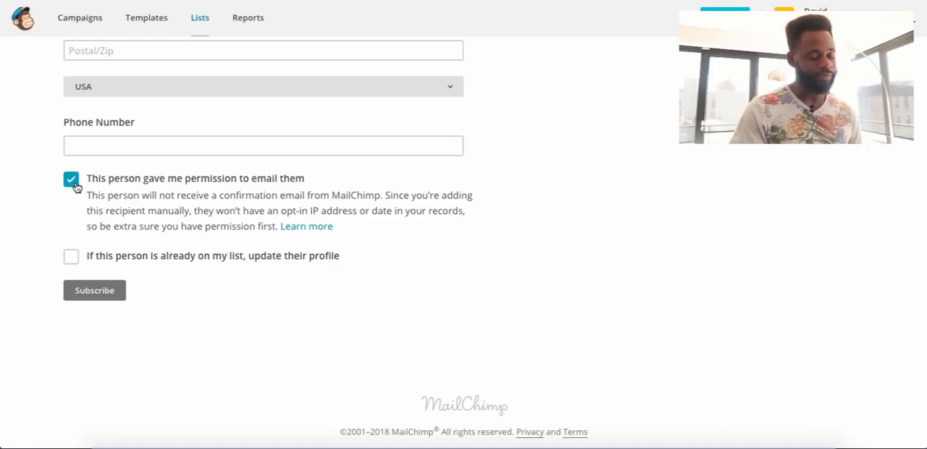
{"action": "scroll", "coordinate": [72, 246], "scroll_direction": "down", "scroll_amount": 1}
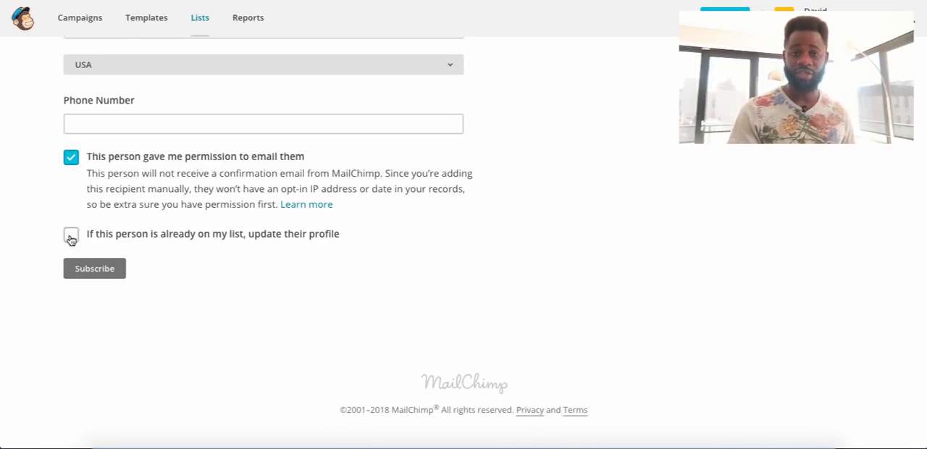
{"action": "left_click", "coordinate": [71, 237]}
{"action": "left_click", "coordinate": [79, 271]}
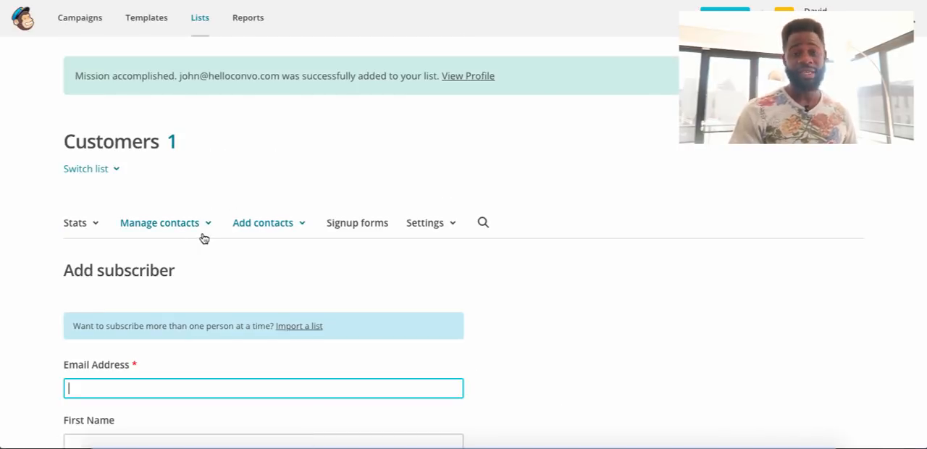
View the sources available for importing contacts, and return to the Customers list to check its contacts.
{"action": "left_click", "coordinate": [260, 227]}
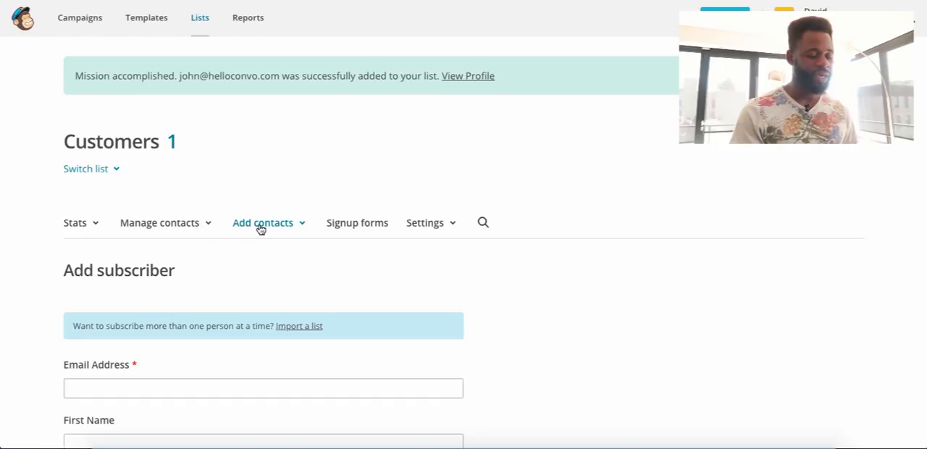
{"action": "left_click", "coordinate": [262, 285]}
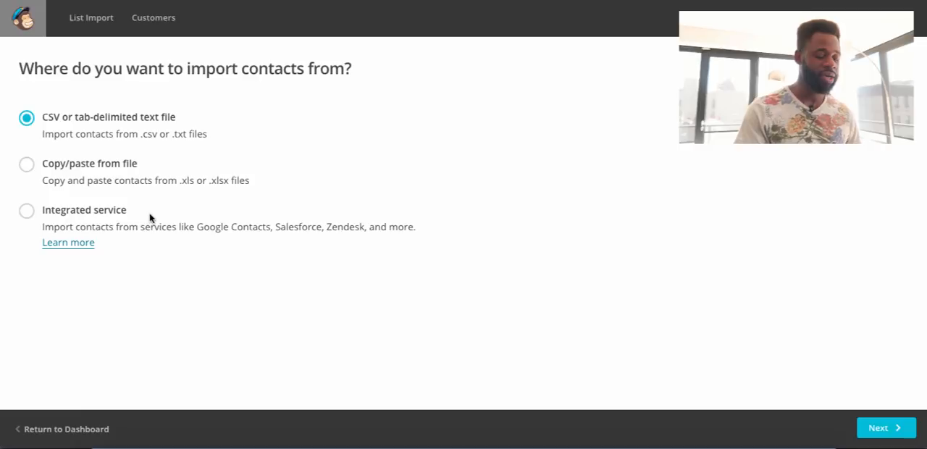
{"action": "left_click", "coordinate": [67, 429]}
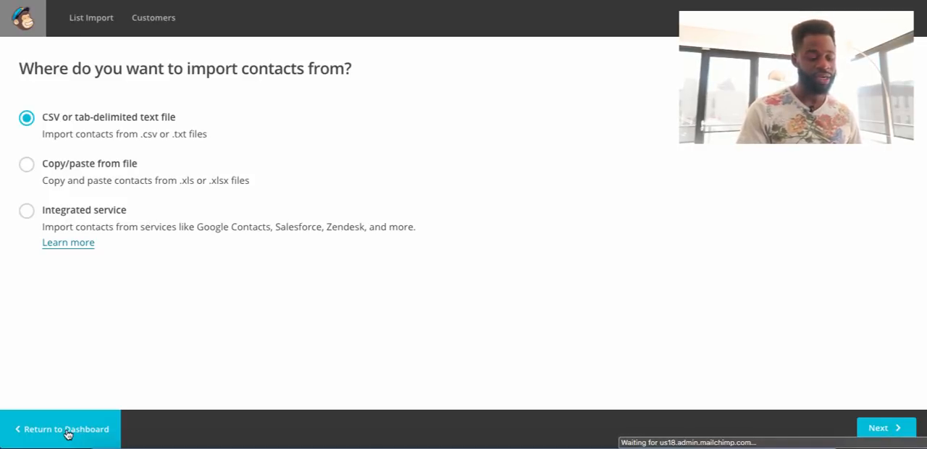
{"action": "scroll", "coordinate": [176, 256], "scroll_direction": "down", "scroll_amount": 1}
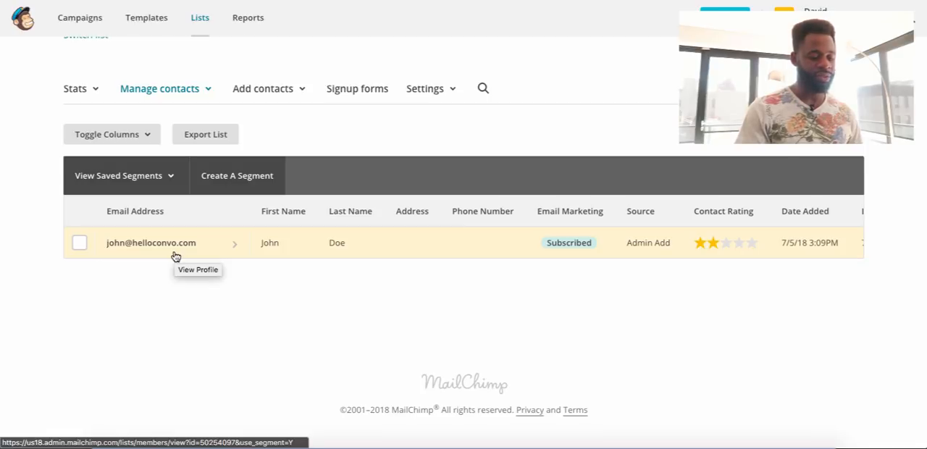
{"action": "scroll", "coordinate": [174, 259], "scroll_direction": "up", "scroll_amount": 1}
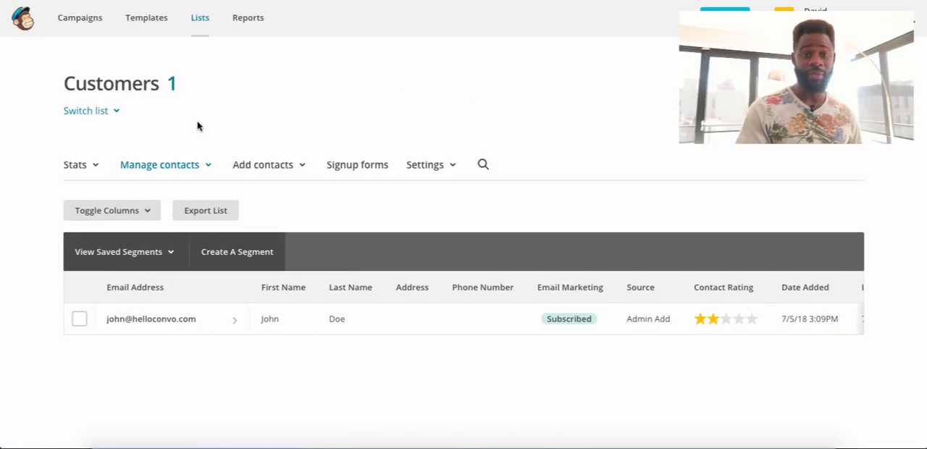
Create a regular email campaign named "Fourth of July Sale".
{"action": "left_click", "coordinate": [59, 36]}
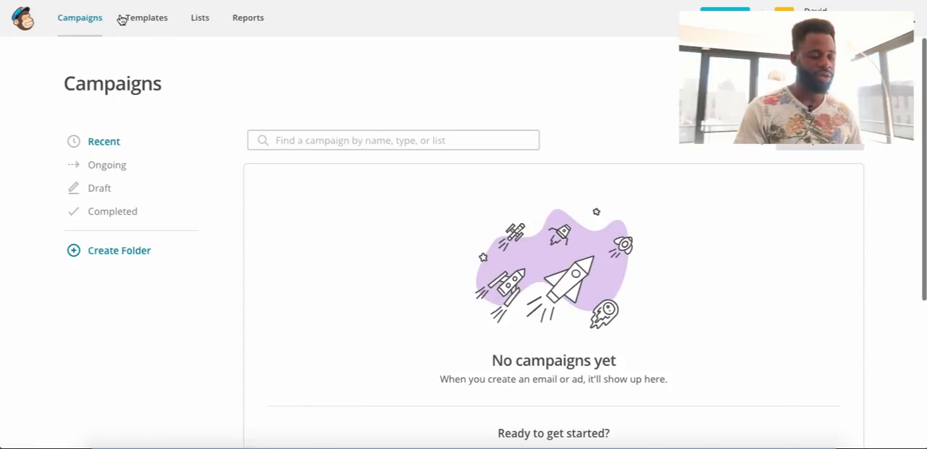
{"action": "left_click", "coordinate": [85, 29]}
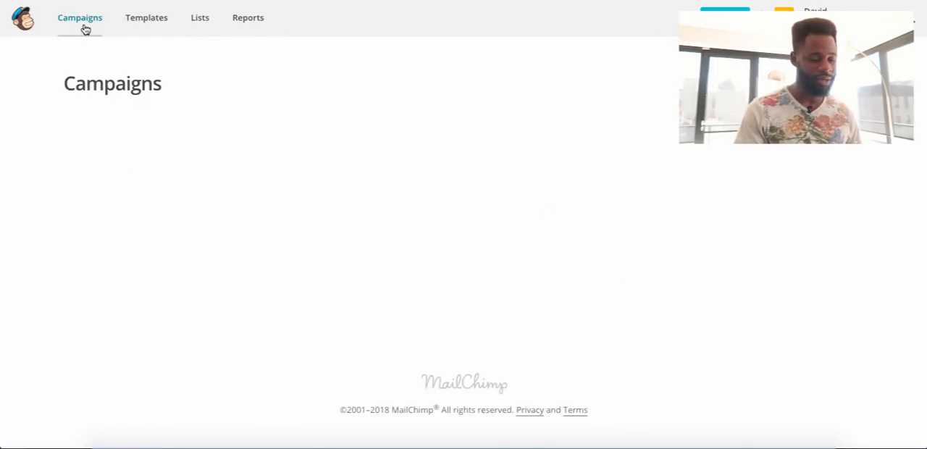
{"action": "left_click", "coordinate": [813, 84]}
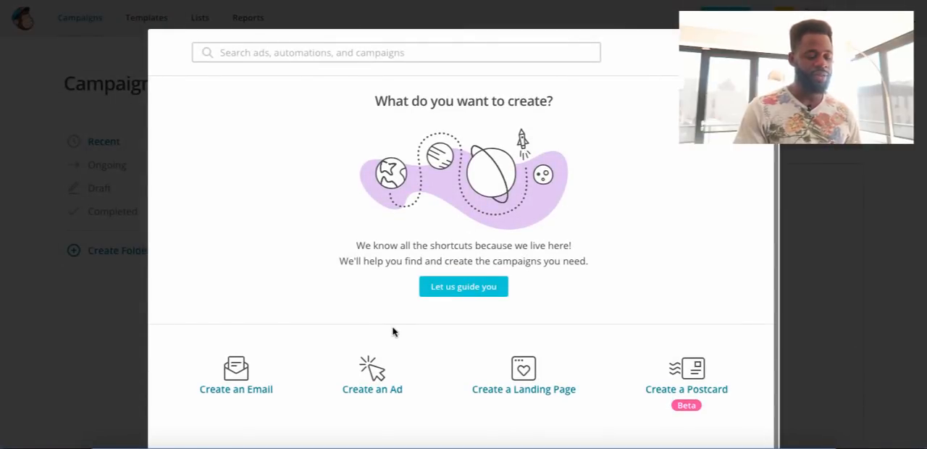
{"action": "left_click", "coordinate": [239, 388]}
{"action": "left_click", "coordinate": [345, 281]}
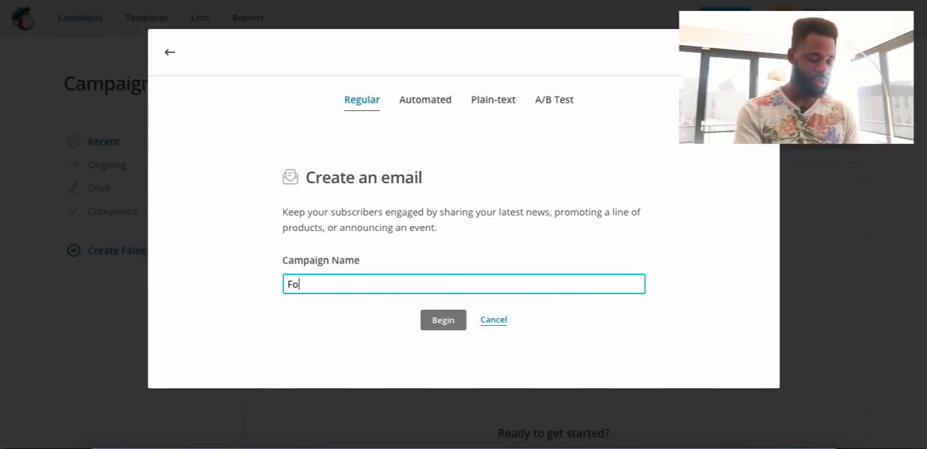
{"action": "type", "text": "Fourth of Ju"}
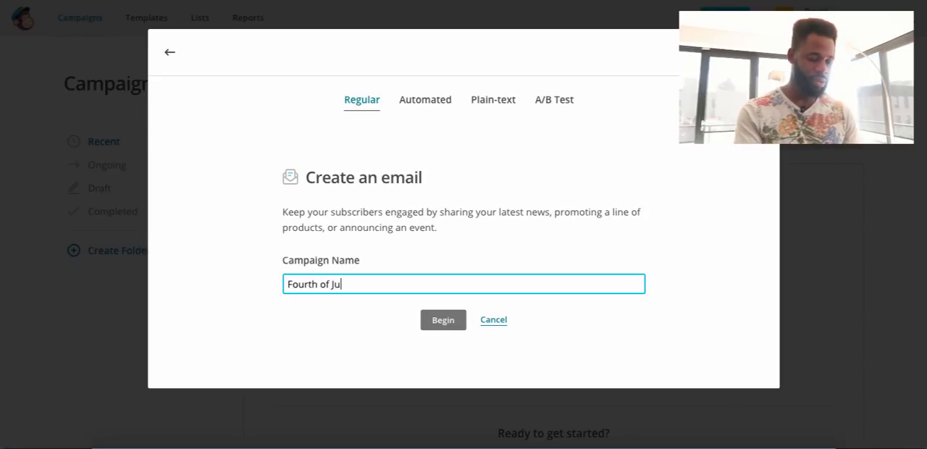
{"action": "type", "text": "ly Sale"}
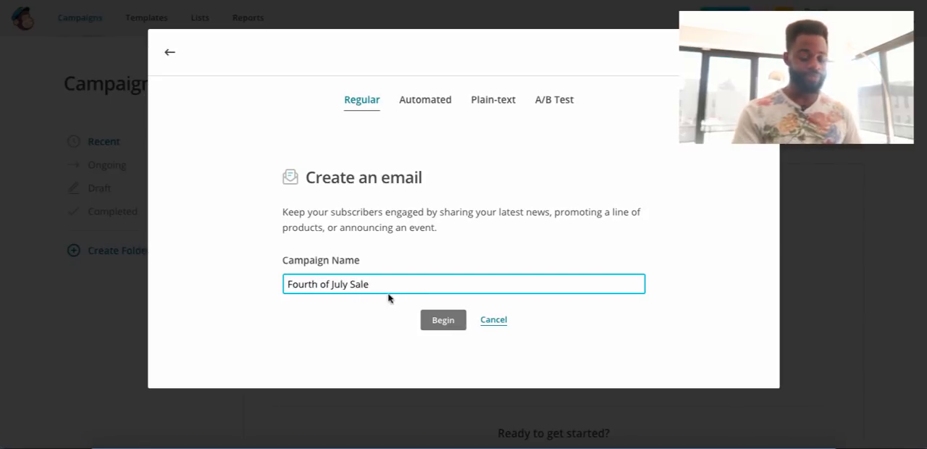
{"action": "left_click", "coordinate": [439, 323]}
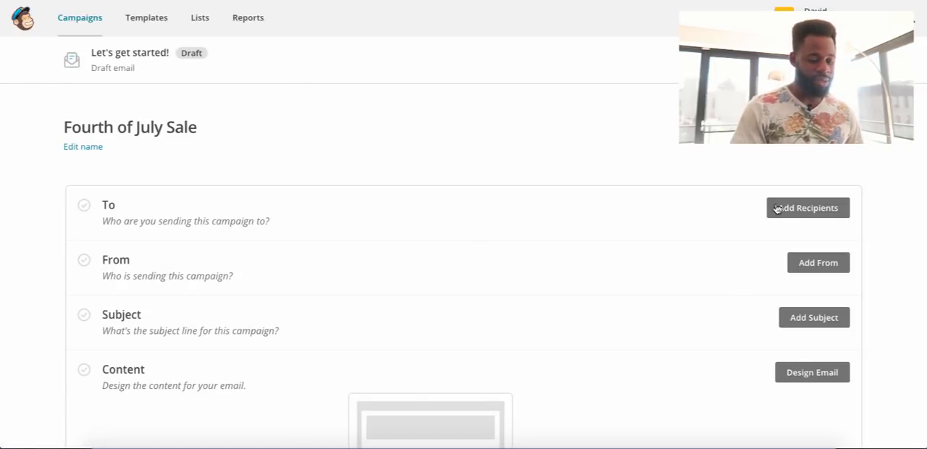
Set the campaign's recipients to all subscribers on the Customers list and save.
{"action": "left_click", "coordinate": [798, 209]}
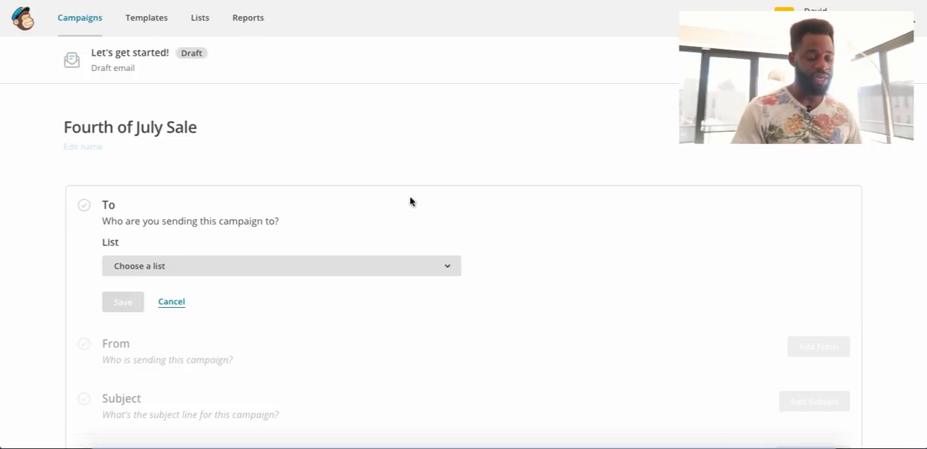
{"action": "left_click", "coordinate": [350, 268]}
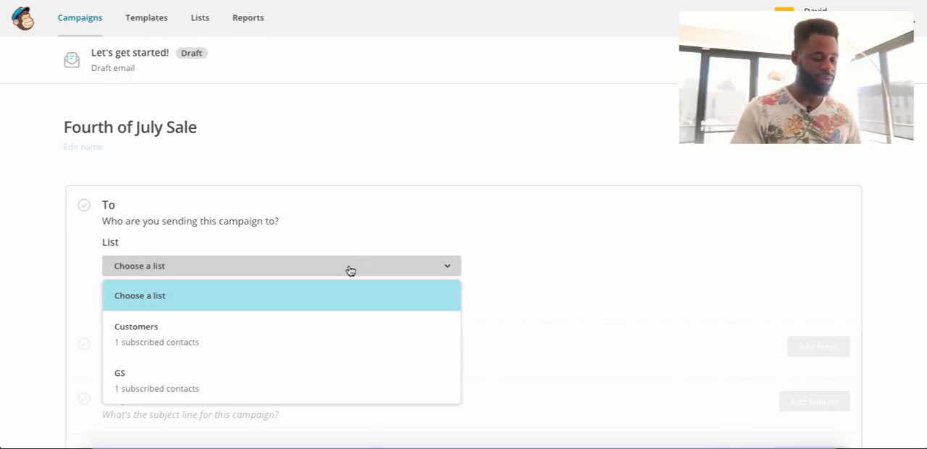
{"action": "left_click", "coordinate": [305, 333]}
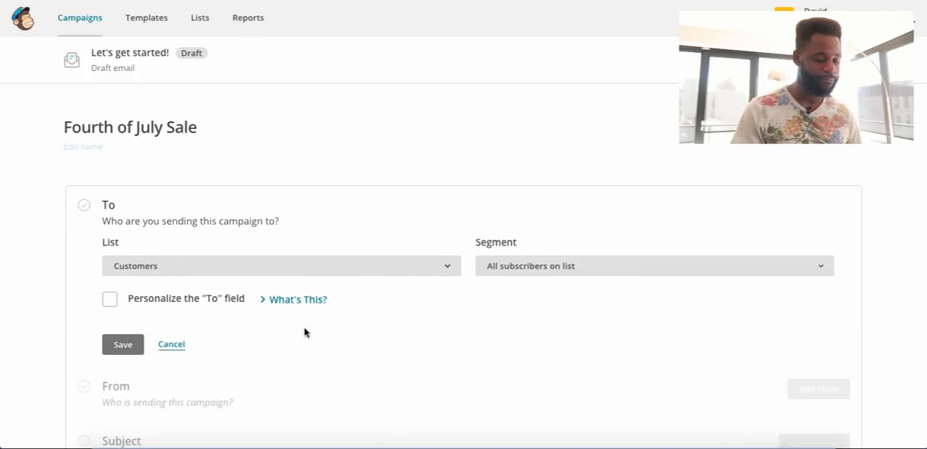
{"action": "scroll", "coordinate": [304, 332], "scroll_direction": "down", "scroll_amount": 2}
{"action": "left_click", "coordinate": [120, 241]}
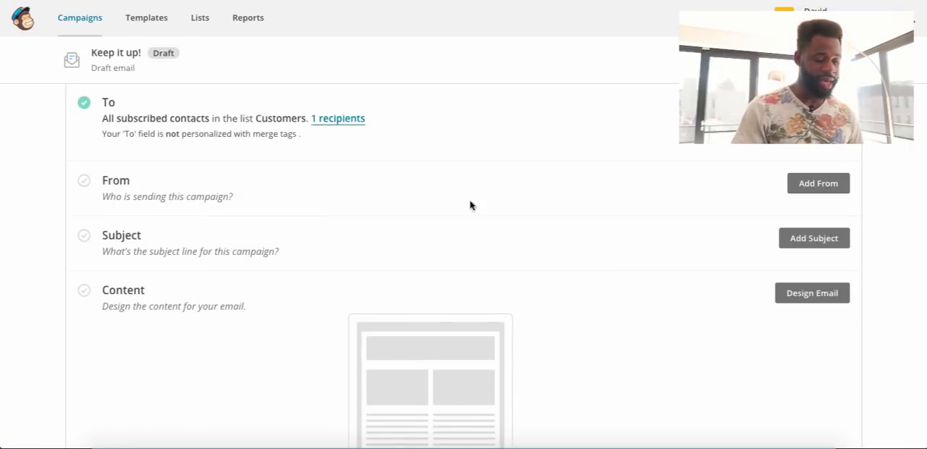
Replace the campaign's sender email address with the company's Gmail address and save the From details.
{"action": "left_click", "coordinate": [818, 185]}
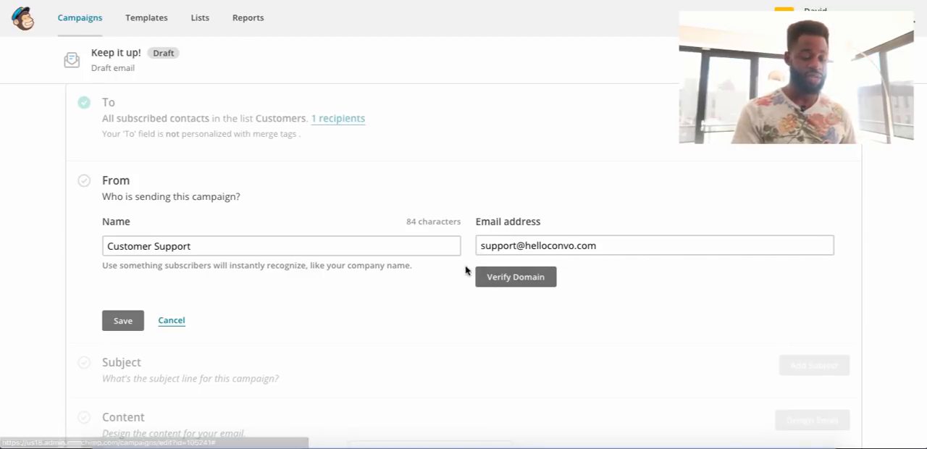
{"action": "left_click", "coordinate": [123, 320]}
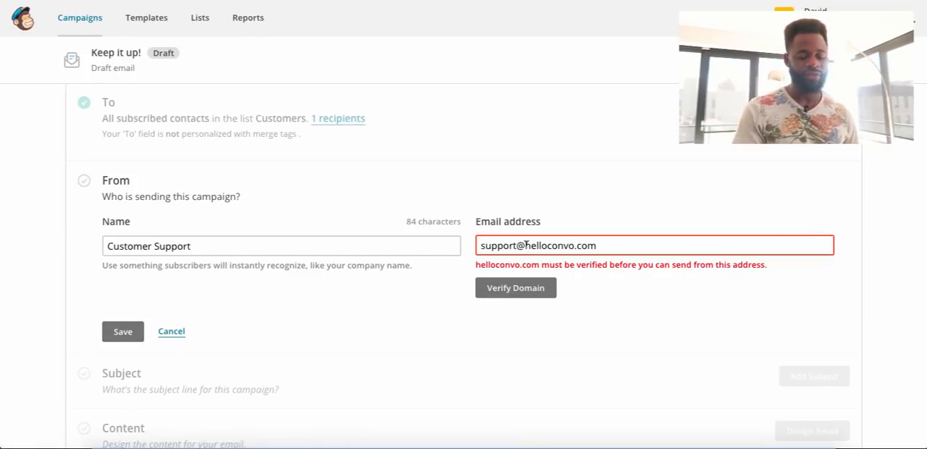
{"action": "left_click_drag", "start_coordinate": [525, 245], "coordinate": [598, 250]}
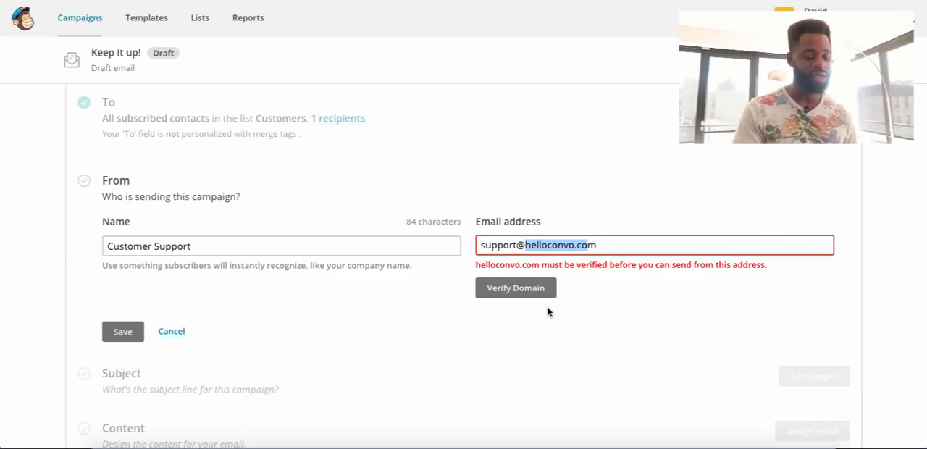
{"action": "scroll", "coordinate": [541, 311], "scroll_direction": "down", "scroll_amount": 1}
{"action": "scroll", "coordinate": [171, 264], "scroll_direction": "down", "scroll_amount": 1}
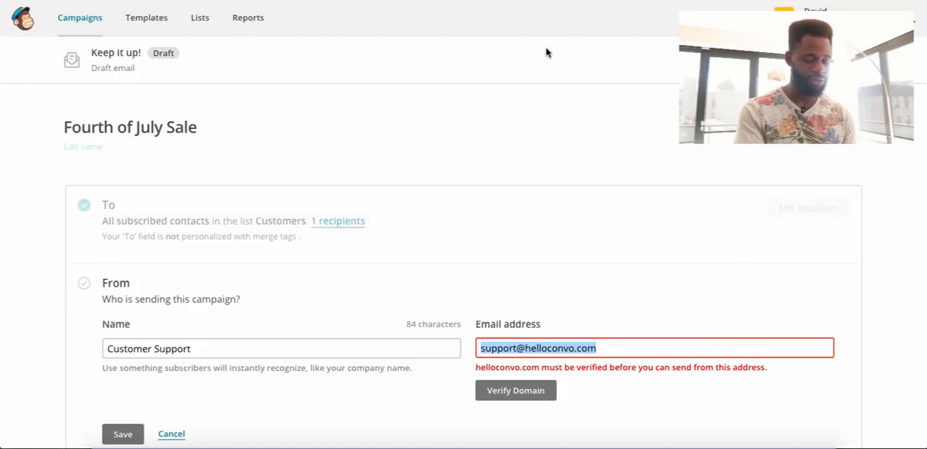
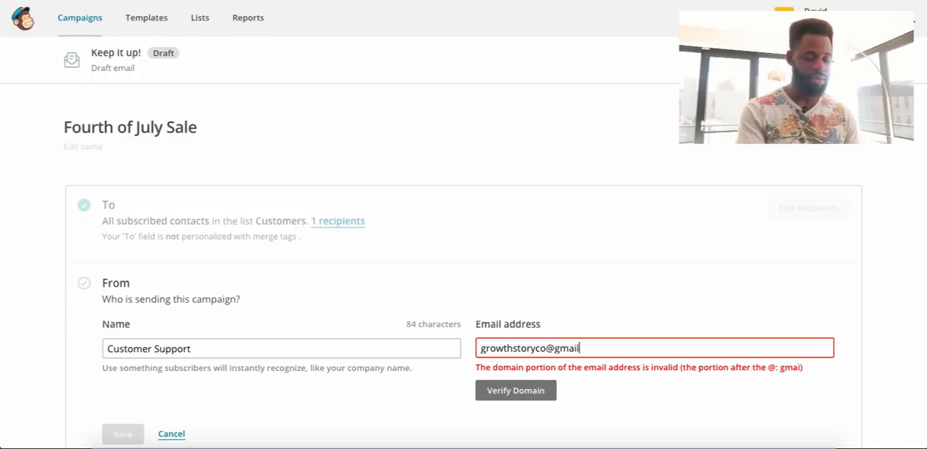
{"action": "scroll", "coordinate": [498, 275], "scroll_direction": "down", "scroll_amount": 2}
{"action": "scroll", "coordinate": [499, 275], "scroll_direction": "down", "scroll_amount": 4}
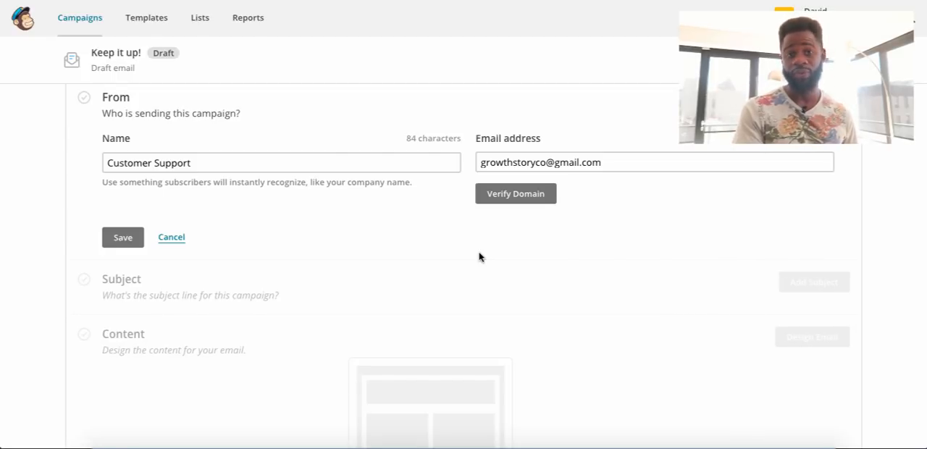
{"action": "scroll", "coordinate": [327, 282], "scroll_direction": "down", "scroll_amount": 1}
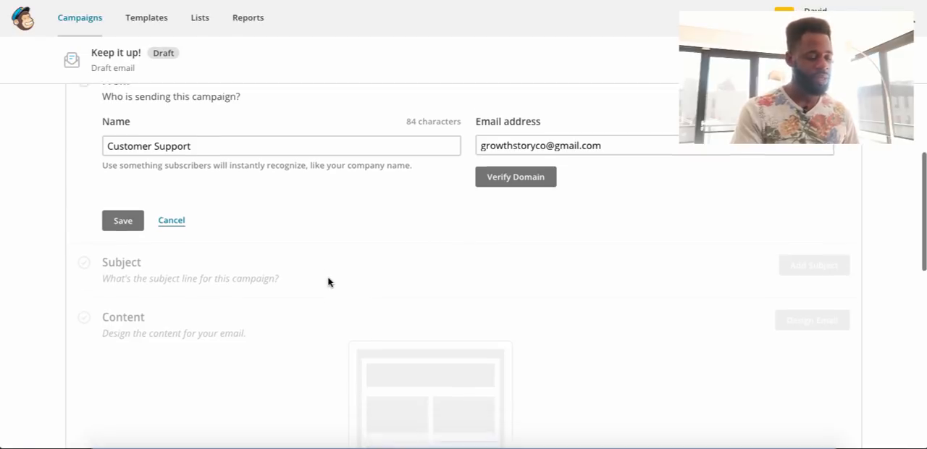
{"action": "left_click", "coordinate": [121, 196]}
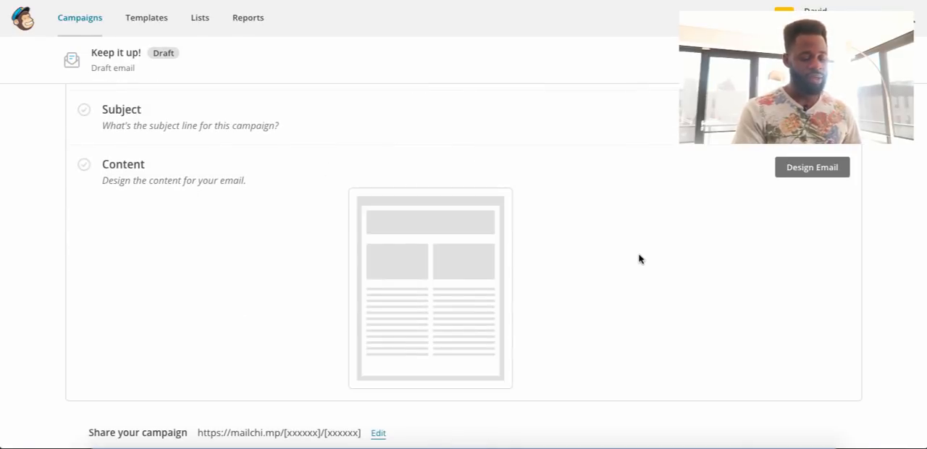
Set the campaign's subject line to "Don't Miss out this 4th".
{"action": "left_click", "coordinate": [810, 110]}
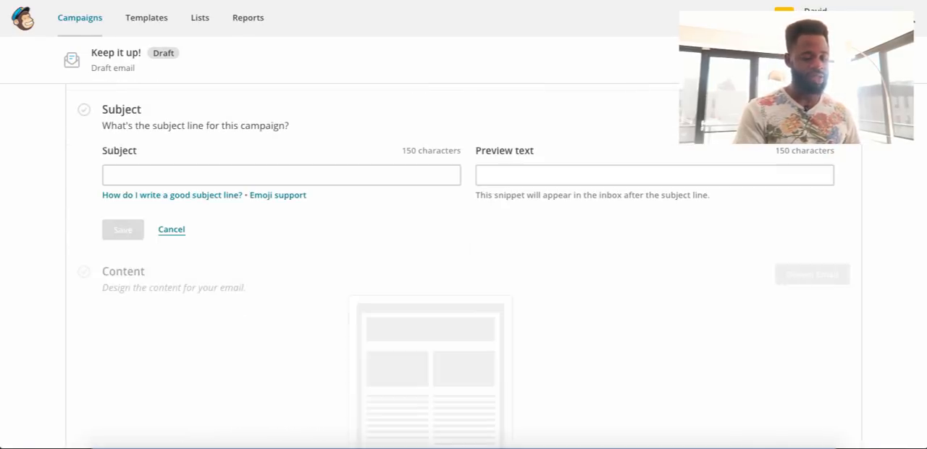
{"action": "left_click", "coordinate": [224, 179]}
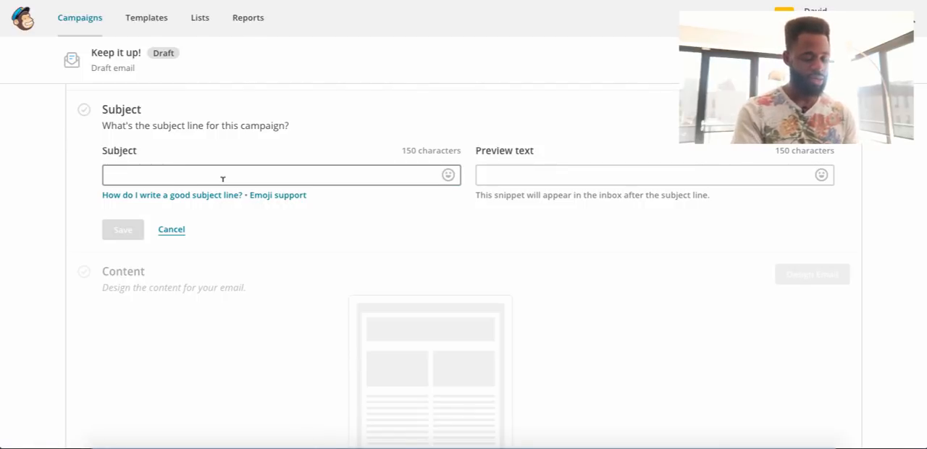
{"action": "type", "text": "Don't Miss out this 4th"}
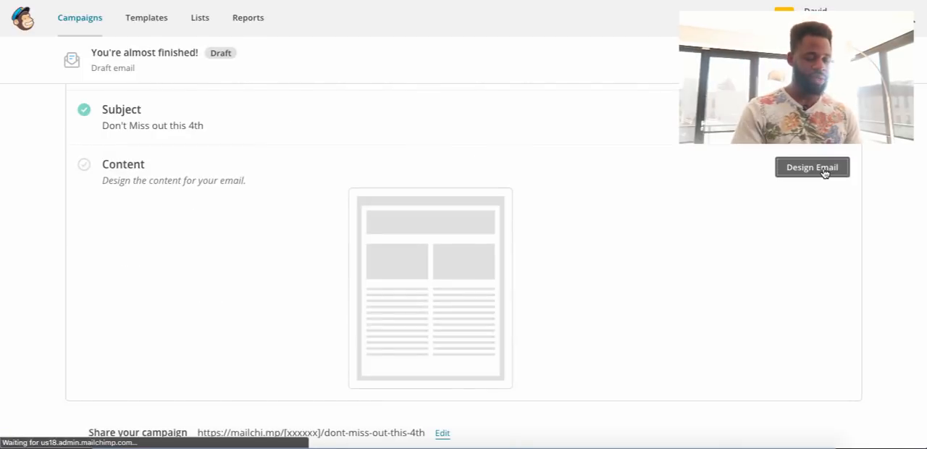
Start designing the campaign's email content with the Simple Text template.
{"action": "left_click", "coordinate": [823, 170]}
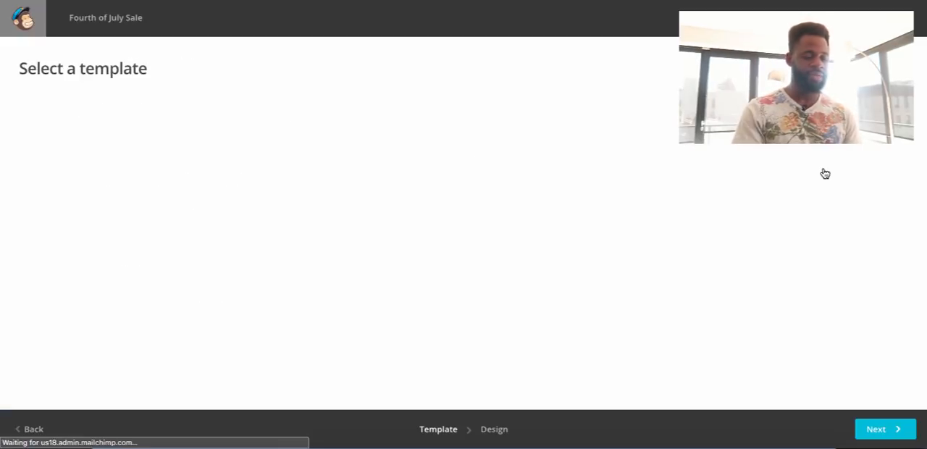
{"action": "scroll", "coordinate": [755, 238], "scroll_direction": "down", "scroll_amount": 6}
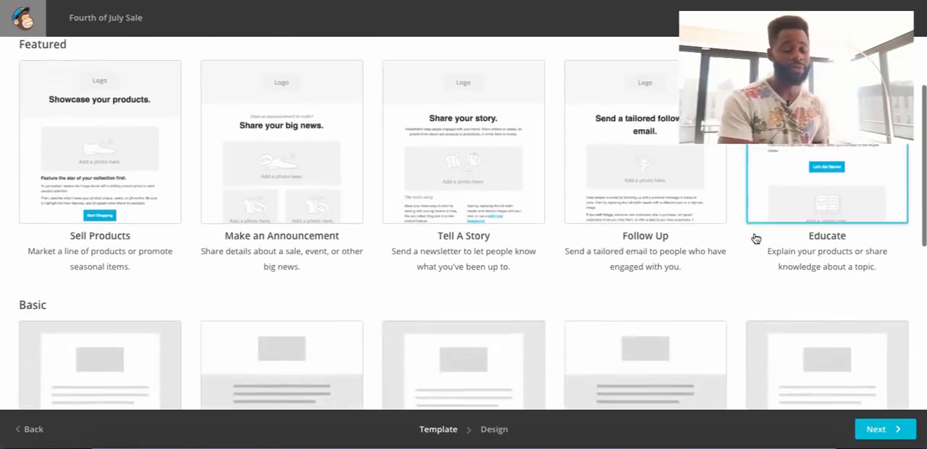
{"action": "scroll", "coordinate": [755, 238], "scroll_direction": "up", "scroll_amount": 9}
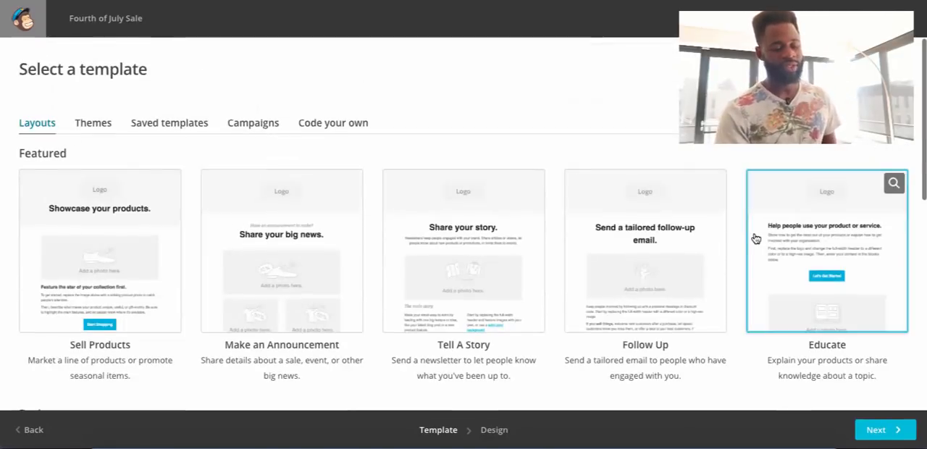
{"action": "scroll", "coordinate": [755, 238], "scroll_direction": "down", "scroll_amount": 5}
{"action": "scroll", "coordinate": [753, 237], "scroll_direction": "down", "scroll_amount": 2}
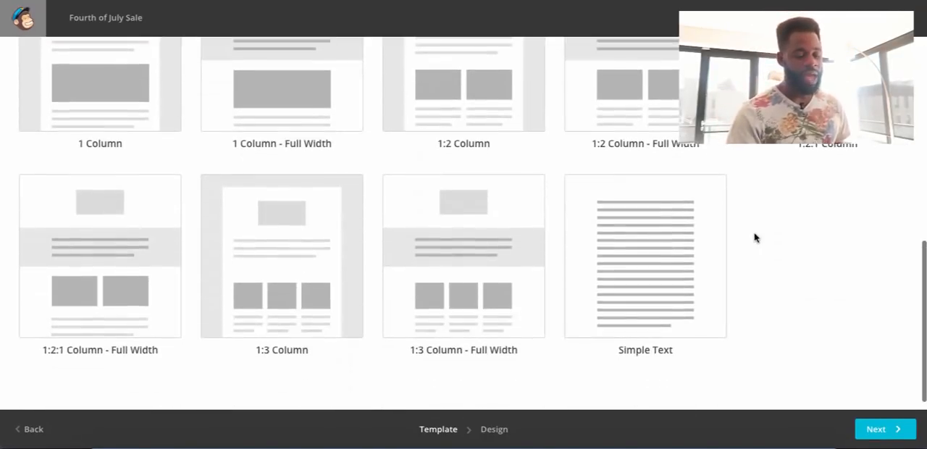
{"action": "left_click", "coordinate": [635, 293]}
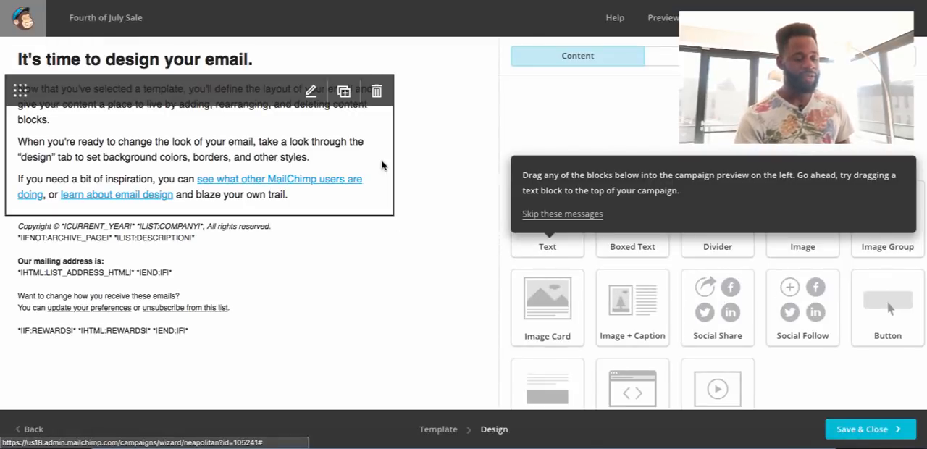
Delete the "It's time to design your email." heading block from the email.
{"action": "mouse_move", "coordinate": [378, 63]}
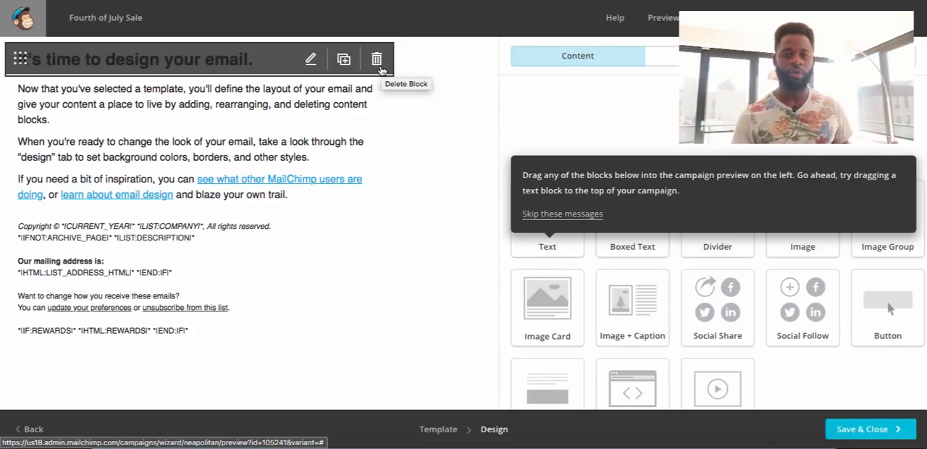
{"action": "left_click", "coordinate": [379, 67]}
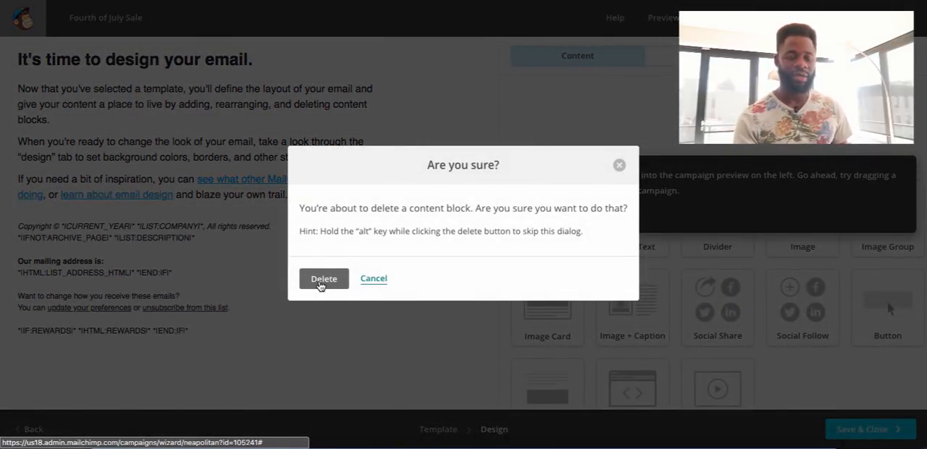
{"action": "left_click", "coordinate": [323, 279]}
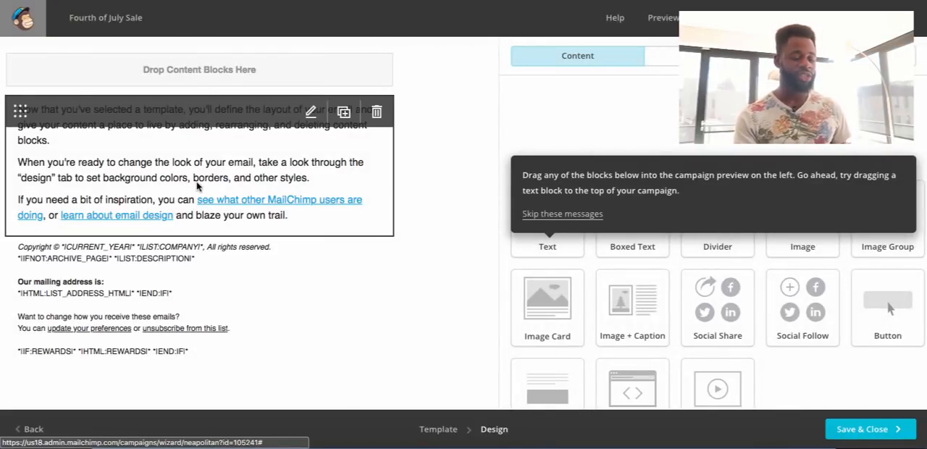
Replace all placeholder text in the email's body block with the greeting "Hi There,".
{"action": "left_click", "coordinate": [198, 186]}
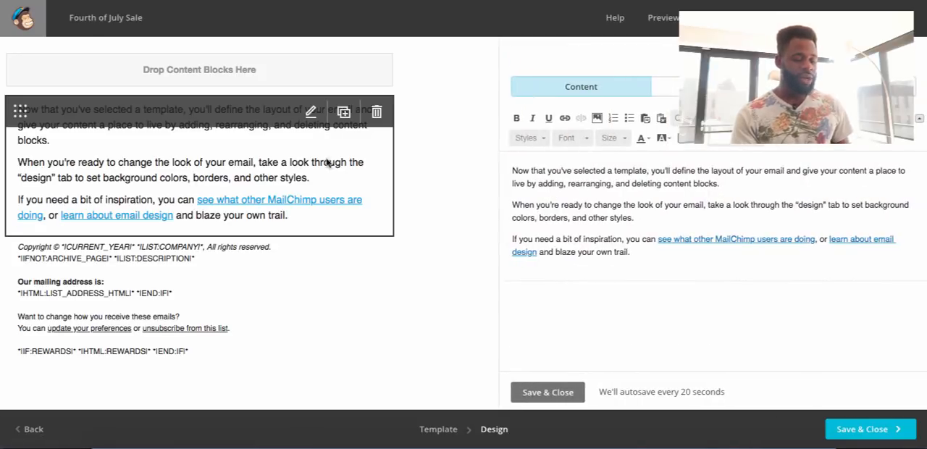
{"action": "left_click_drag", "start_coordinate": [511, 167], "coordinate": [650, 259]}
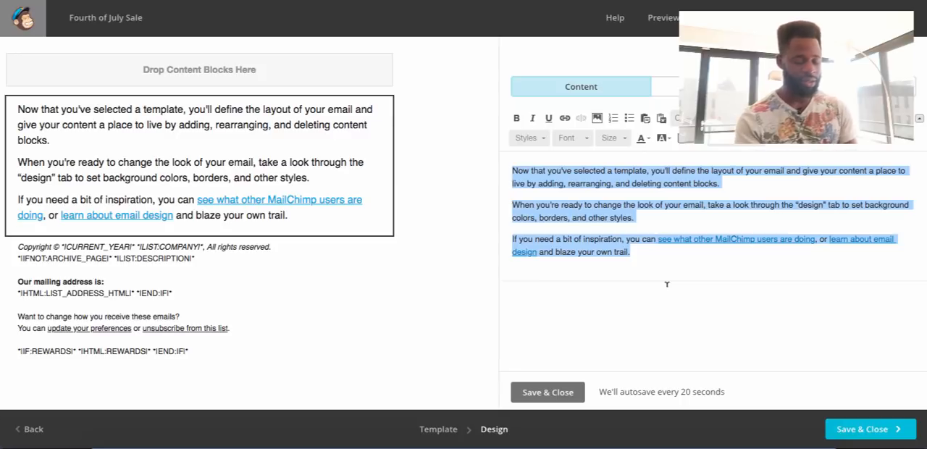
{"action": "type", "text": "Hi Ther"}
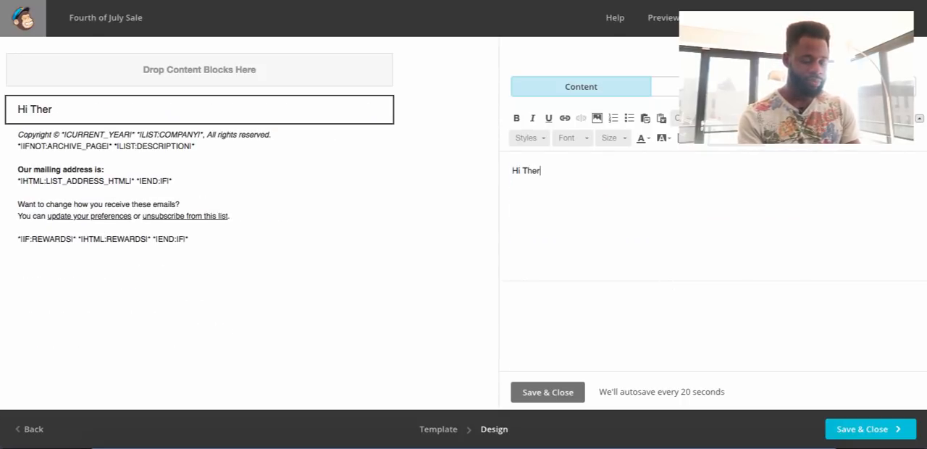
{"action": "type", "text": "ee"}
{"action": "key", "text": "BackSpace"}
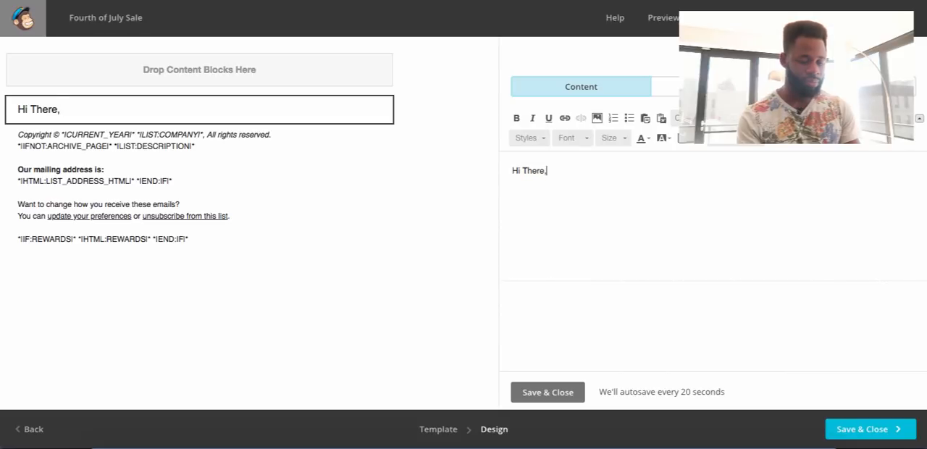
{"action": "key", "text": "End"}
Add the paragraph "Thanks for being a great customer. We have a July 4th Sale. Use discount code 4th!" below the greeting.
{"action": "key", "text": "Return"}
{"action": "type", "text": "Thanks for b"}
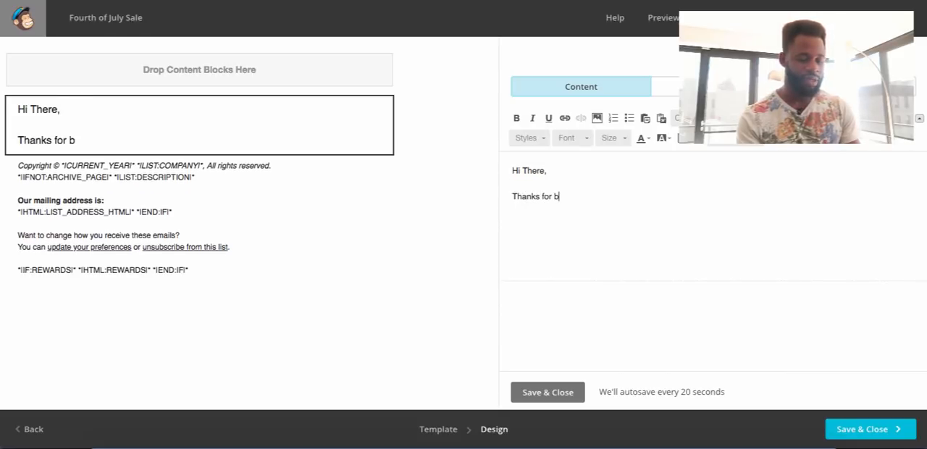
{"action": "type", "text": "eing a grea"}
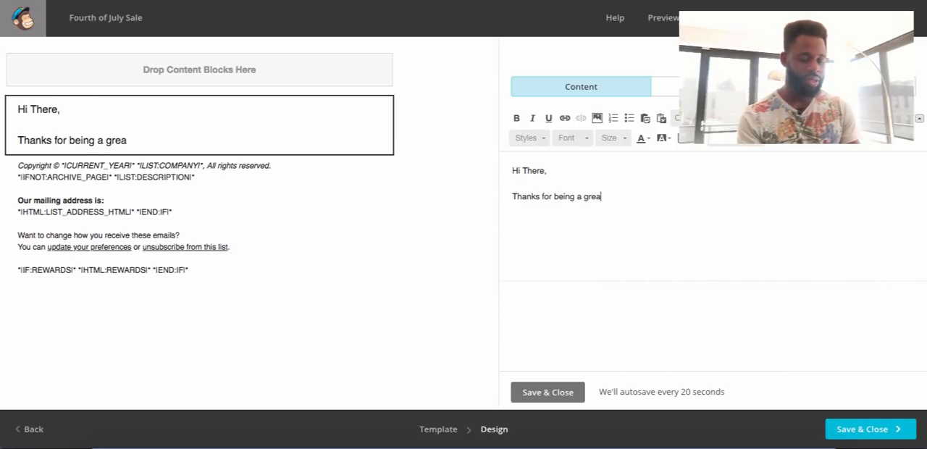
{"action": "type", "text": "t customer. "}
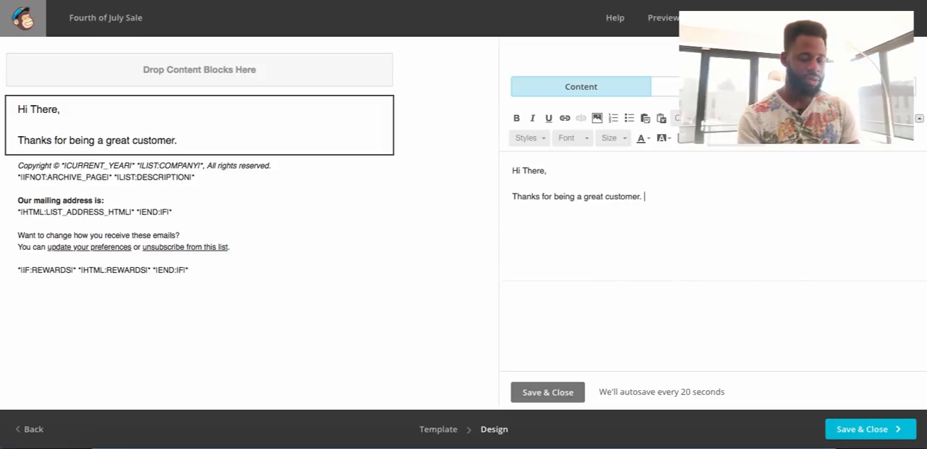
{"action": "type", "text": "We have a "}
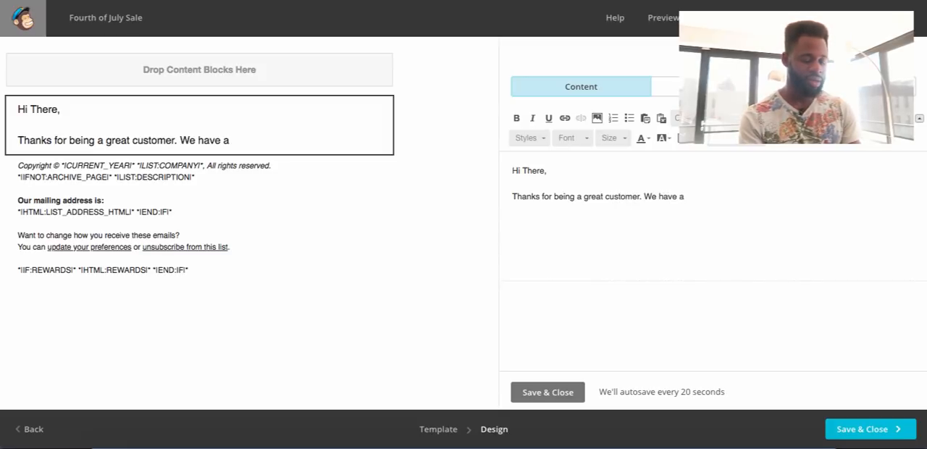
{"action": "type", "text": "July 4"}
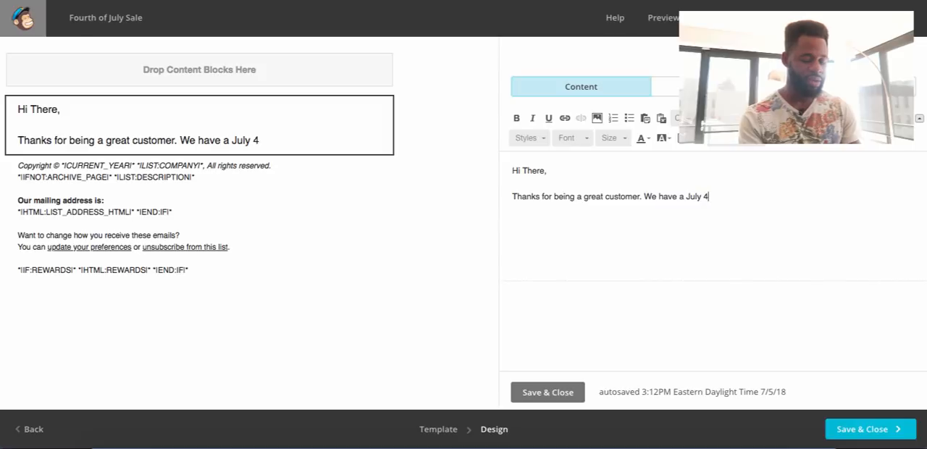
{"action": "type", "text": "th Sale."}
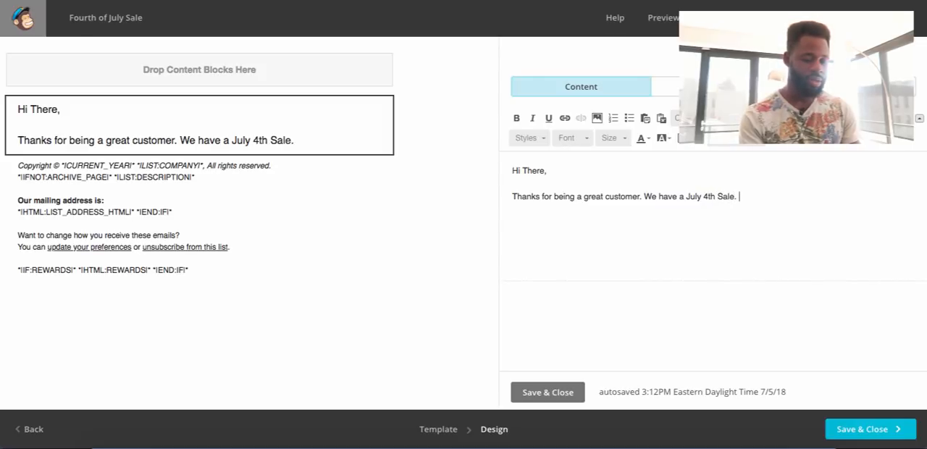
{"action": "type", "text": " Use "}
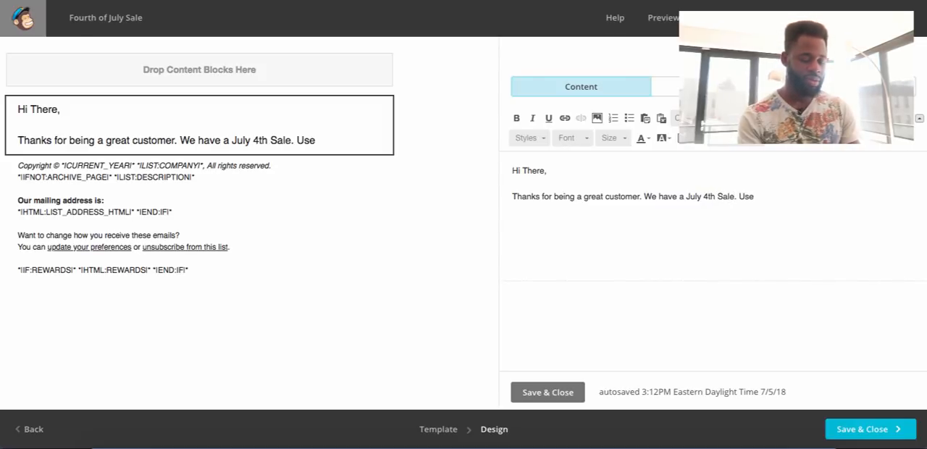
{"action": "type", "text": "discount cod"}
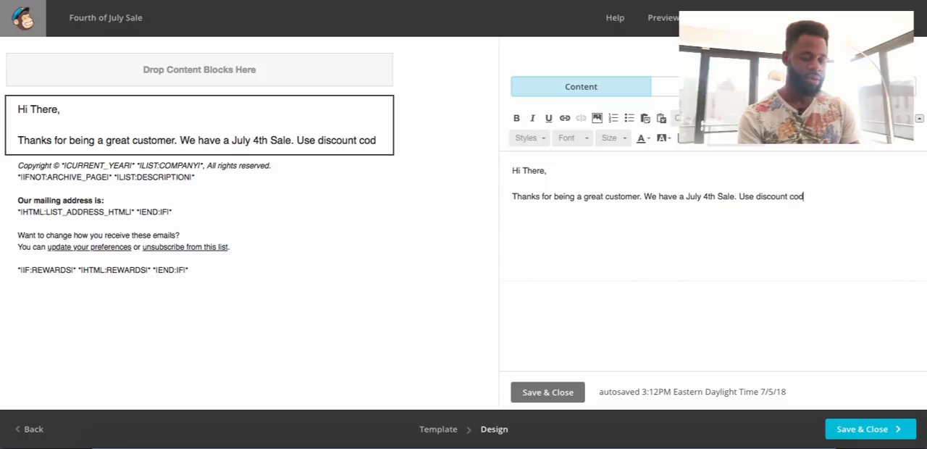
{"action": "type", "text": "e 4th!"}
Add the closing line "Have fun!" as a new paragraph below the sale message.
{"action": "key", "text": "Return"}
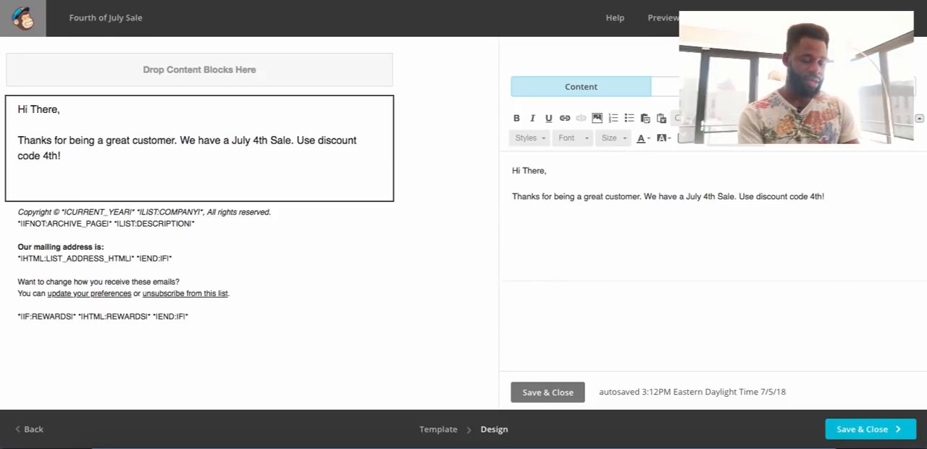
{"action": "type", "text": "HAve fu"}
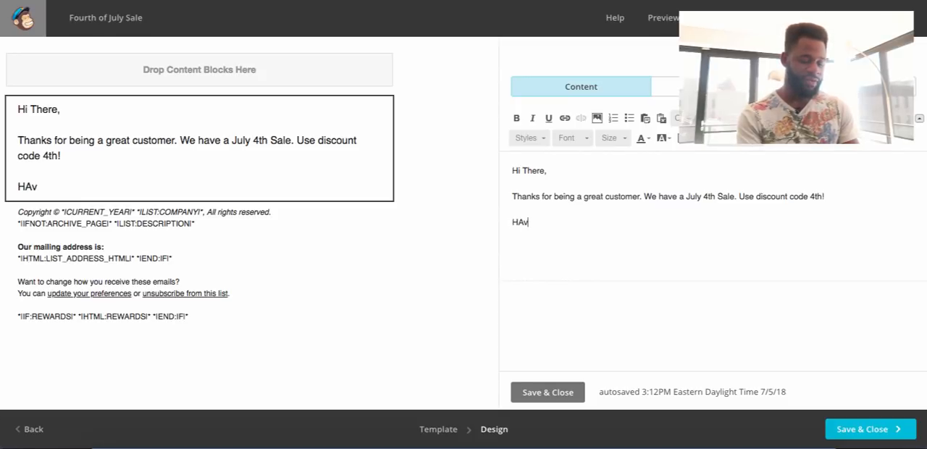
{"action": "key", "text": "BackSpace"}
{"action": "key", "text": "BackSpace"}
{"action": "key", "text": "BackSpace"}
{"action": "key", "text": "BackSpace"}
{"action": "key", "text": "BackSpace"}
{"action": "key", "text": "BackSpace"}
{"action": "type", "text": "ave"}
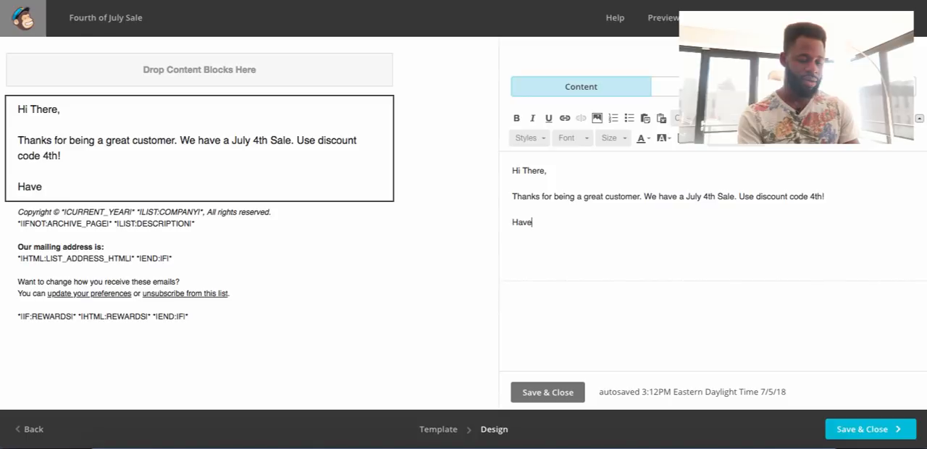
{"action": "type", "text": " fun!"}
Sign off the email with "- The HelloConvo Team" on the line under "Have fun!".
{"action": "key", "text": "Return"}
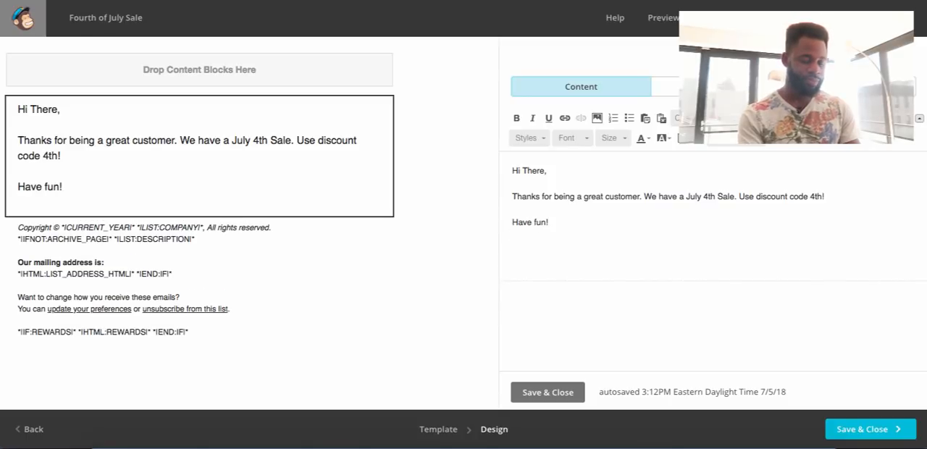
{"action": "type", "text": "-"}
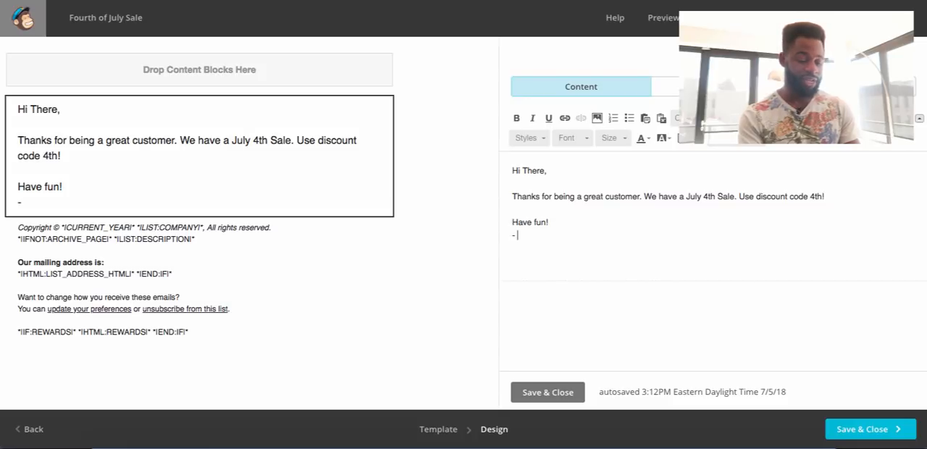
{"action": "type", "text": " HE"}
{"action": "key", "text": "BackSpace"}
{"action": "key", "text": "BackSpace"}
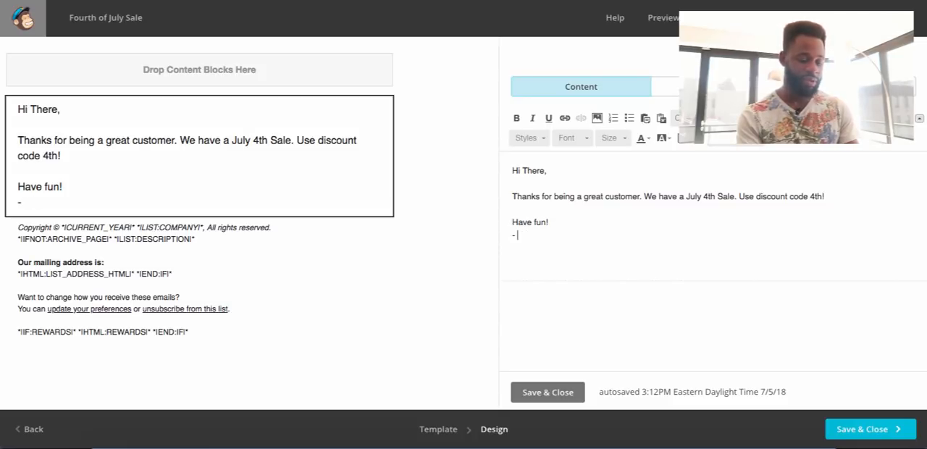
{"action": "type", "text": "The Hel"}
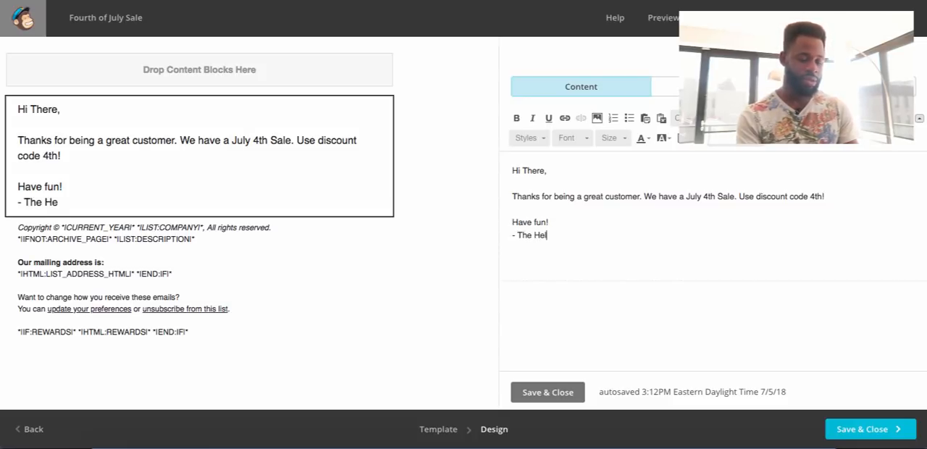
{"action": "type", "text": "loConvo "}
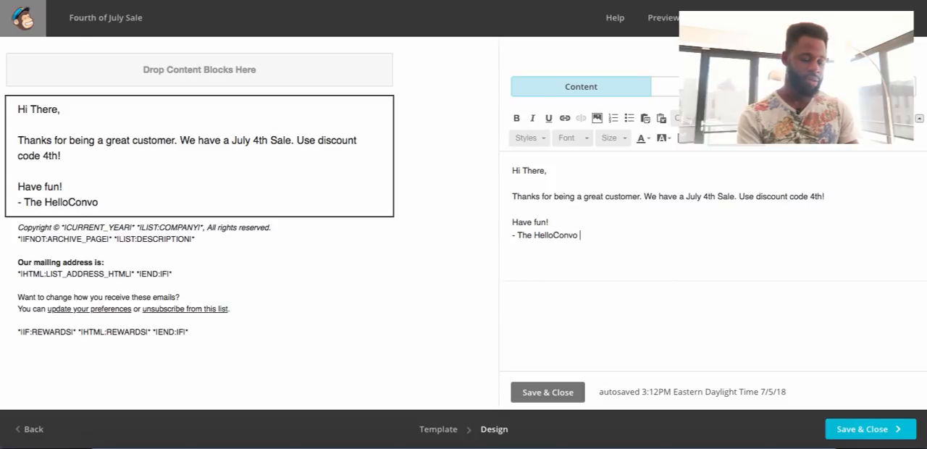
{"action": "type", "text": "Team"}
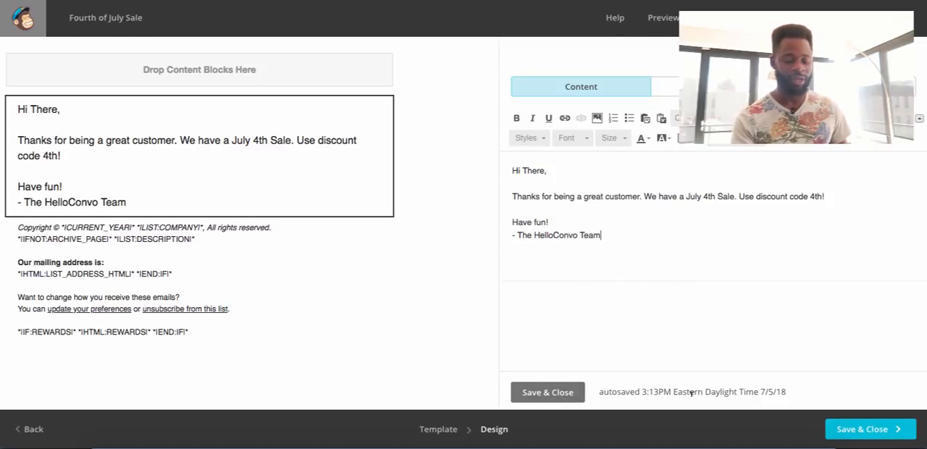
Save the edited text block and the email design, and return to the campaign overview to review its content section.
{"action": "left_click", "coordinate": [559, 393]}
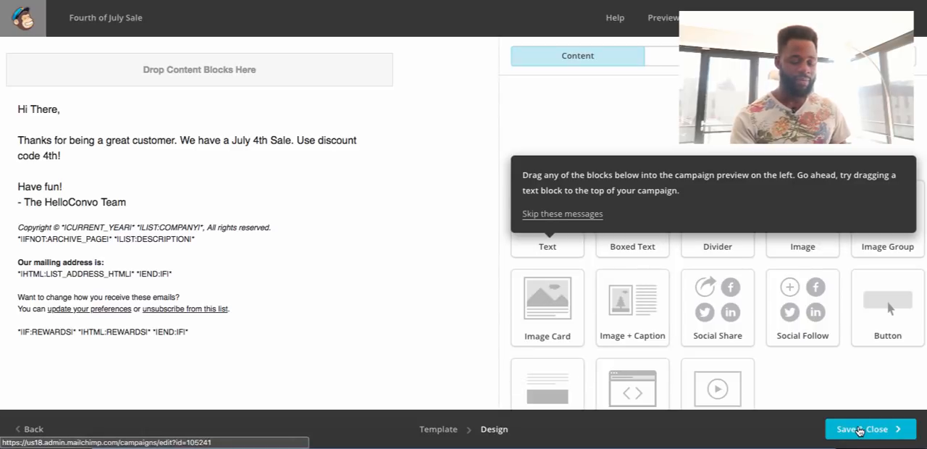
{"action": "left_click", "coordinate": [861, 431]}
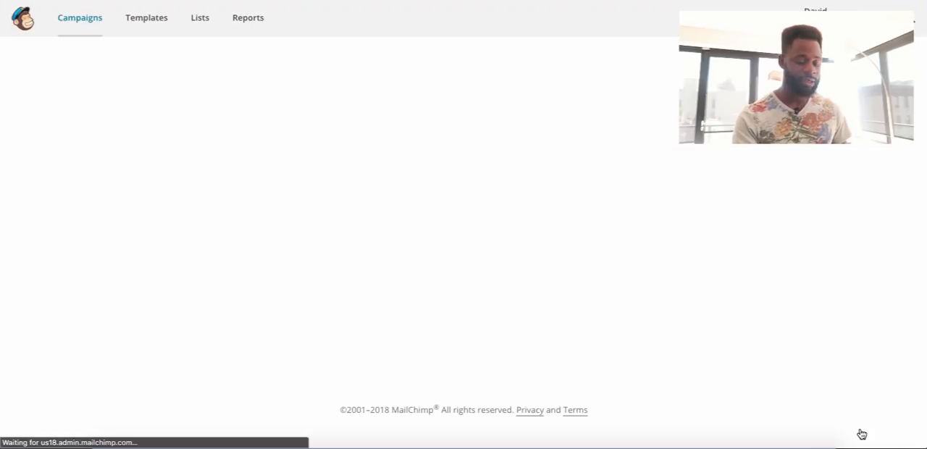
{"action": "scroll", "coordinate": [509, 314], "scroll_direction": "down", "scroll_amount": 4}
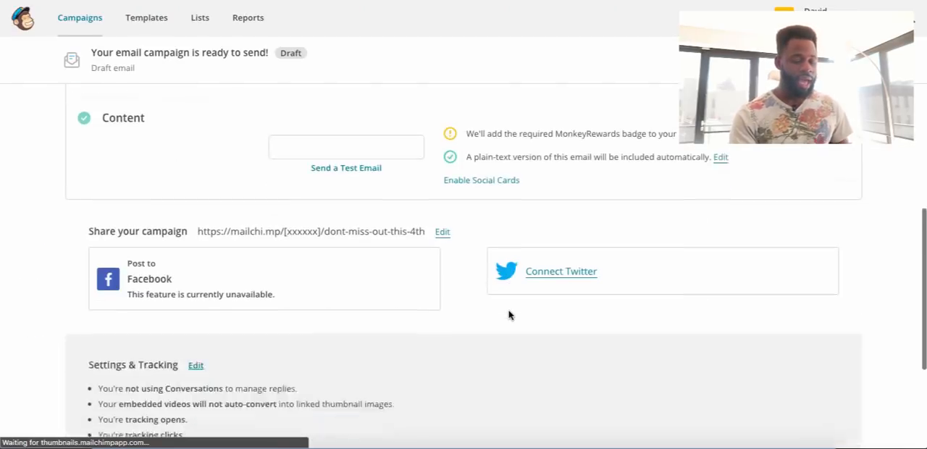
{"action": "scroll", "coordinate": [509, 314], "scroll_direction": "up", "scroll_amount": 1}
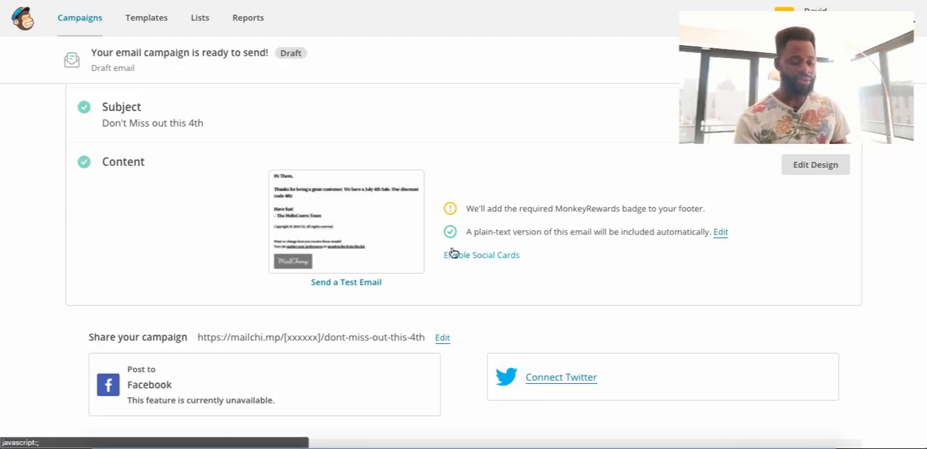
Send a test email of the campaign to the company's admin email address and dismiss the confirmation.
{"action": "left_click", "coordinate": [353, 290]}
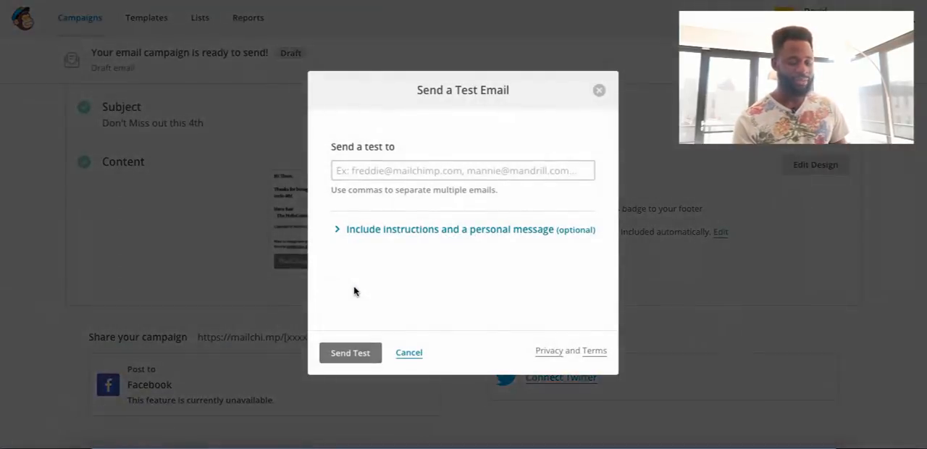
{"action": "left_click", "coordinate": [379, 172]}
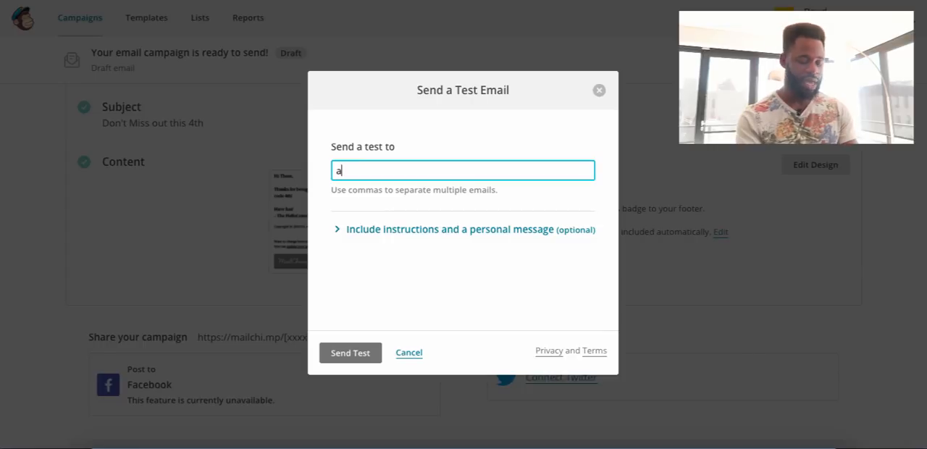
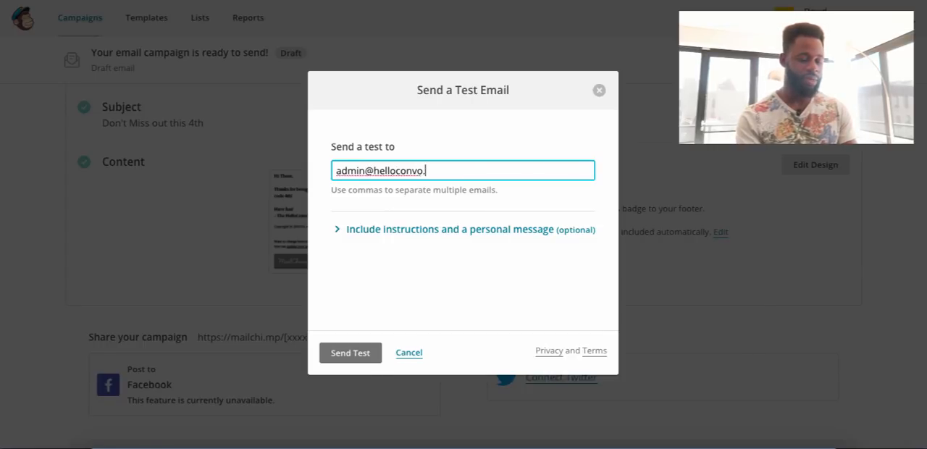
{"action": "left_click", "coordinate": [345, 348]}
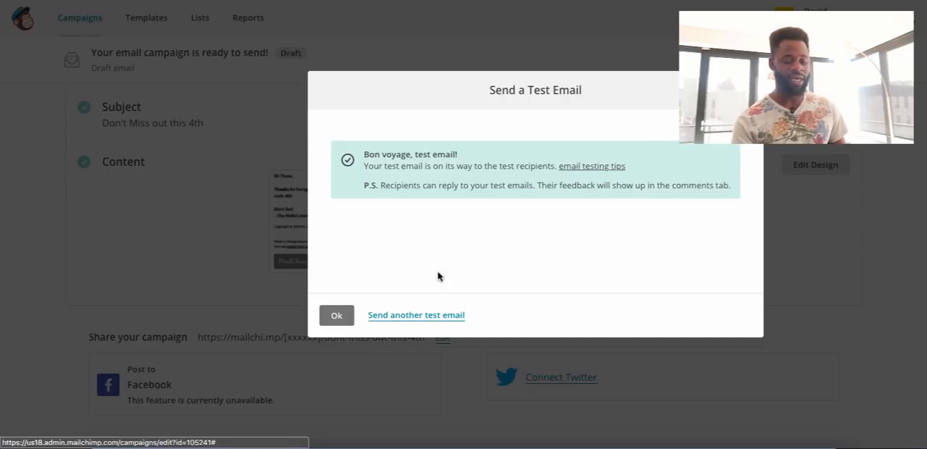
{"action": "left_click", "coordinate": [336, 314]}
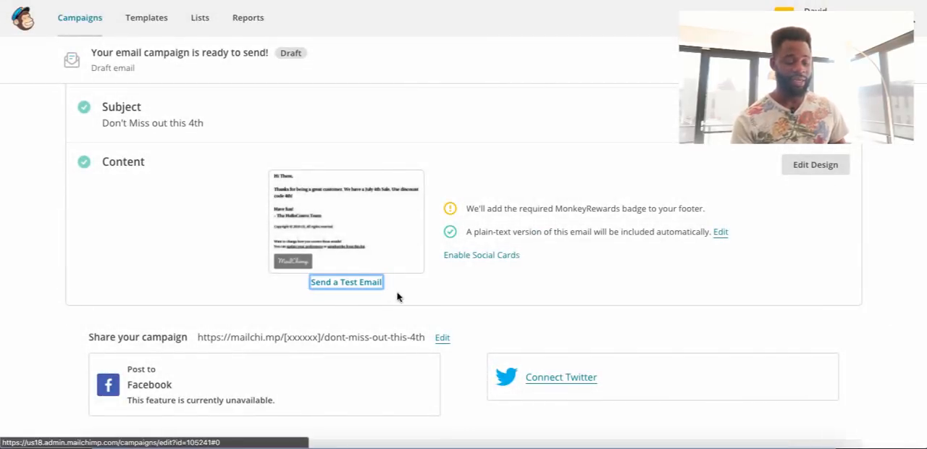
Reopen the email design and replace the discount code in the sale message with "JULY".
{"action": "left_click", "coordinate": [820, 167]}
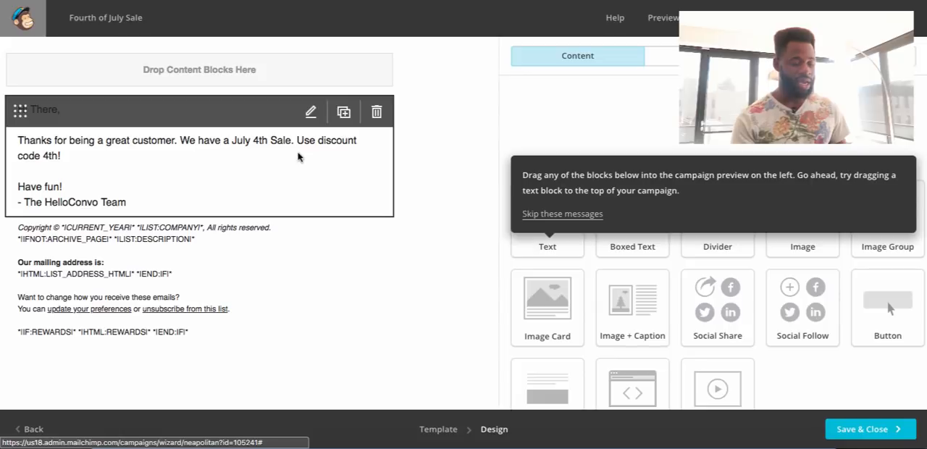
{"action": "left_click", "coordinate": [259, 160]}
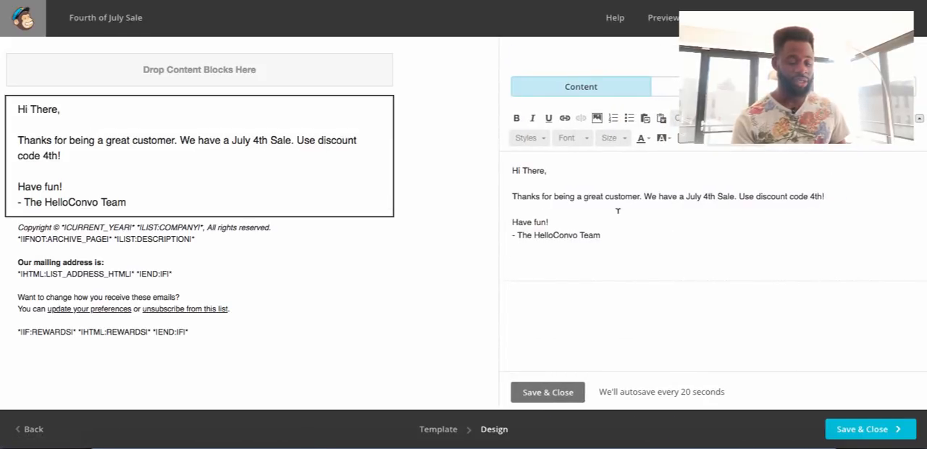
{"action": "left_click_drag", "start_coordinate": [816, 195], "coordinate": [819, 195]}
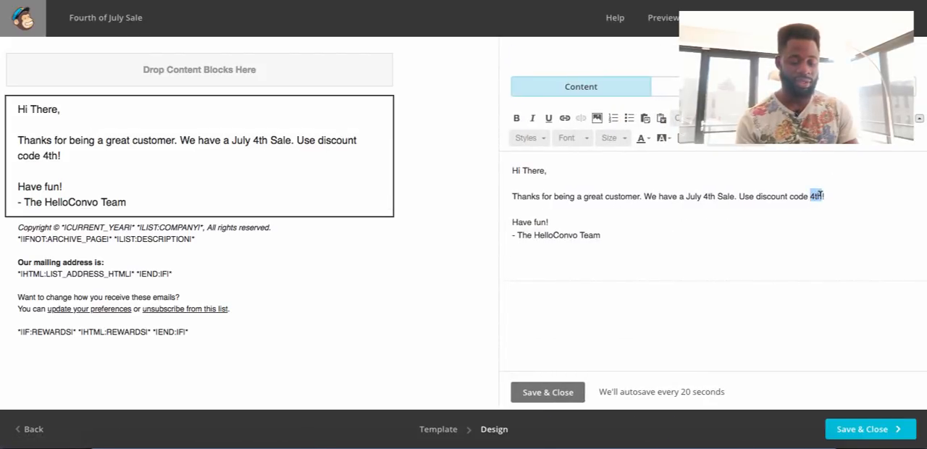
{"action": "type", "text": "JULY"}
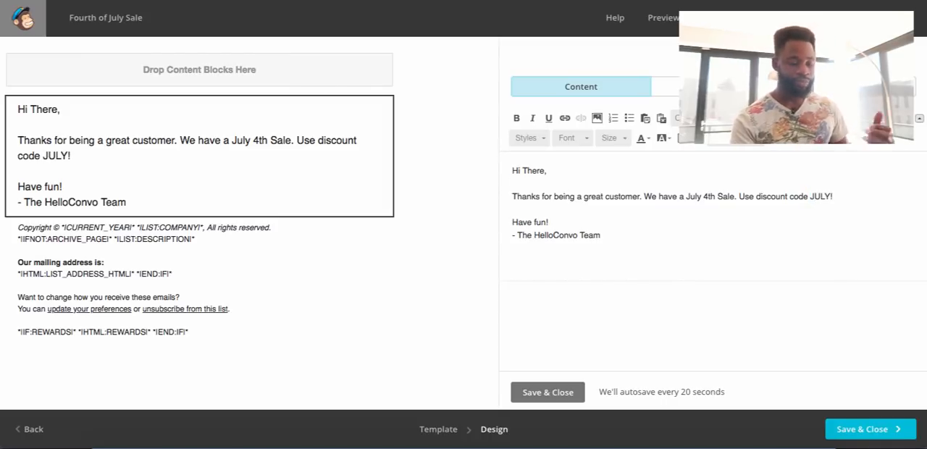
Save the text block and the email design, and return to the campaign overview to review its sections.
{"action": "left_click", "coordinate": [554, 393]}
{"action": "left_click", "coordinate": [838, 433]}
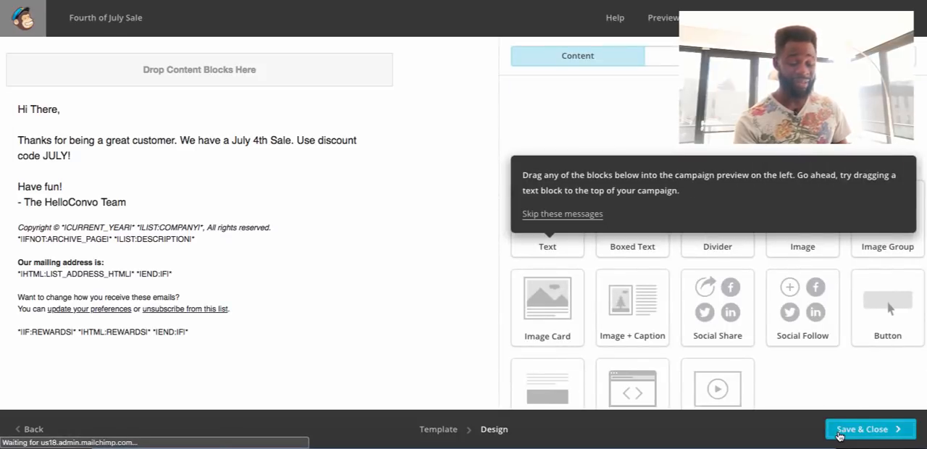
{"action": "scroll", "coordinate": [664, 233], "scroll_direction": "down", "scroll_amount": 3}
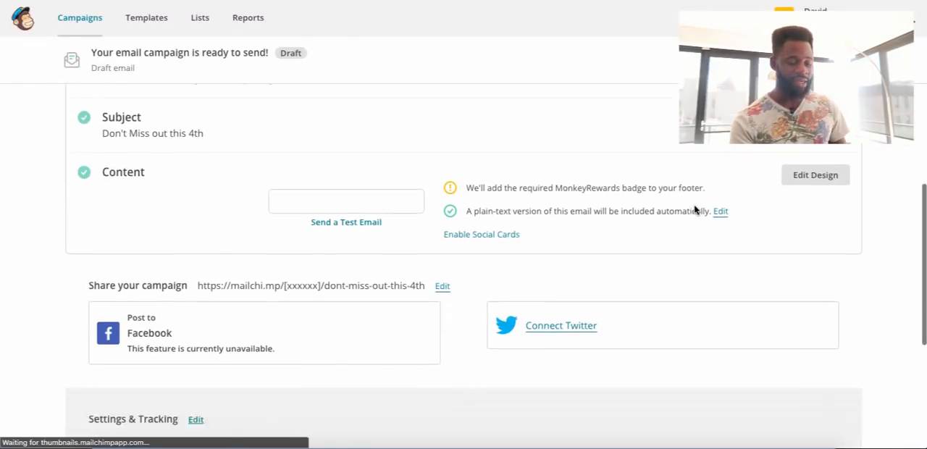
{"action": "scroll", "coordinate": [695, 209], "scroll_direction": "up", "scroll_amount": 3}
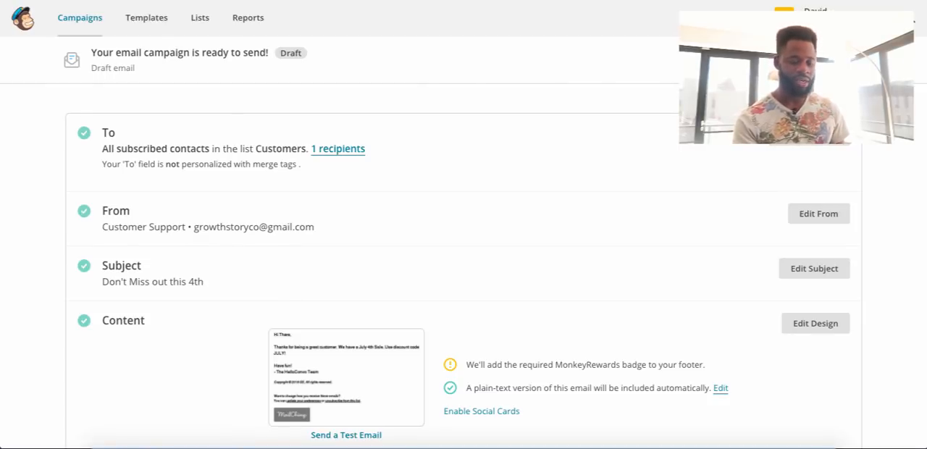
Open the campaign's scheduling options, review the delivery choices, and set the specific send time to 6:00 PM.
{"action": "scroll", "coordinate": [356, 217], "scroll_direction": "down", "scroll_amount": 2}
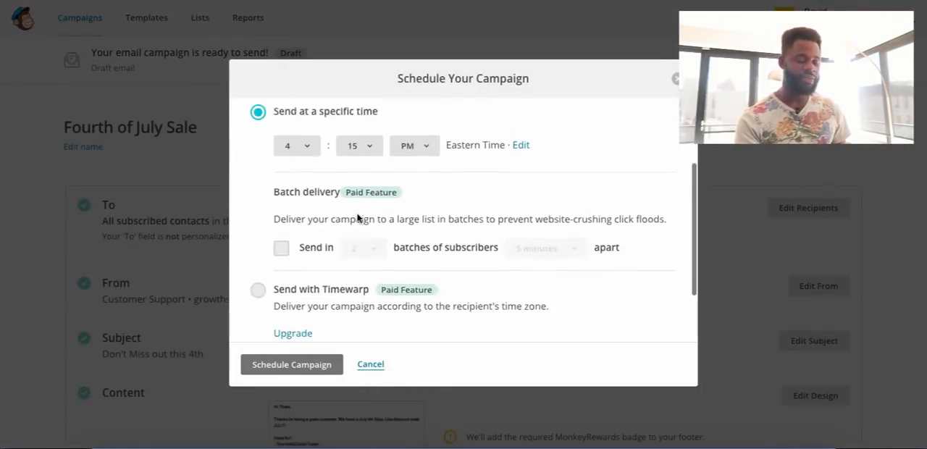
{"action": "scroll", "coordinate": [357, 218], "scroll_direction": "up", "scroll_amount": 2}
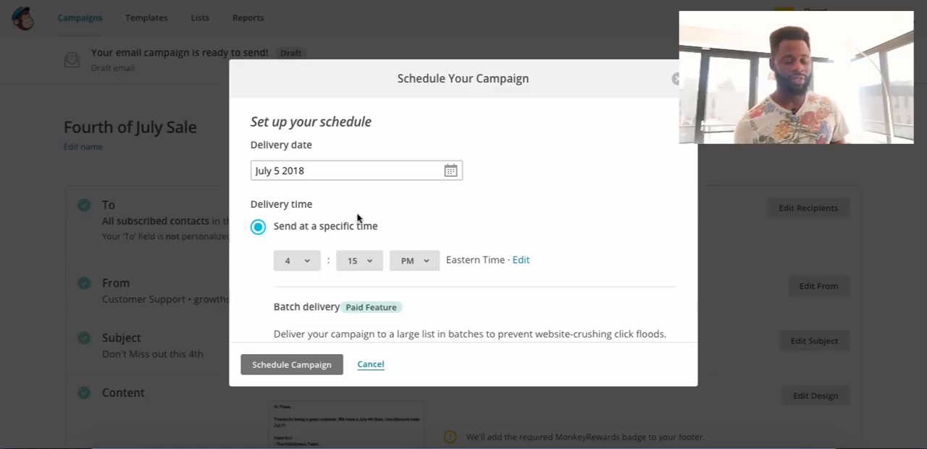
{"action": "scroll", "coordinate": [357, 217], "scroll_direction": "down", "scroll_amount": 5}
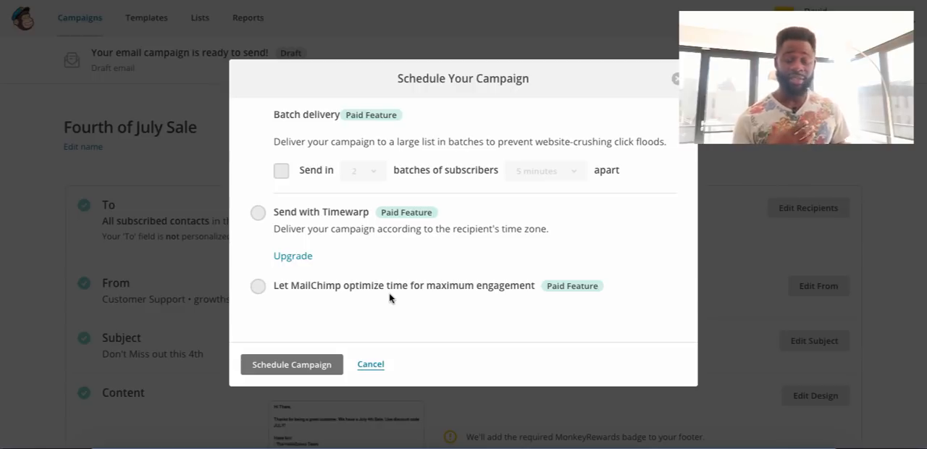
{"action": "scroll", "coordinate": [340, 208], "scroll_direction": "up", "scroll_amount": 3}
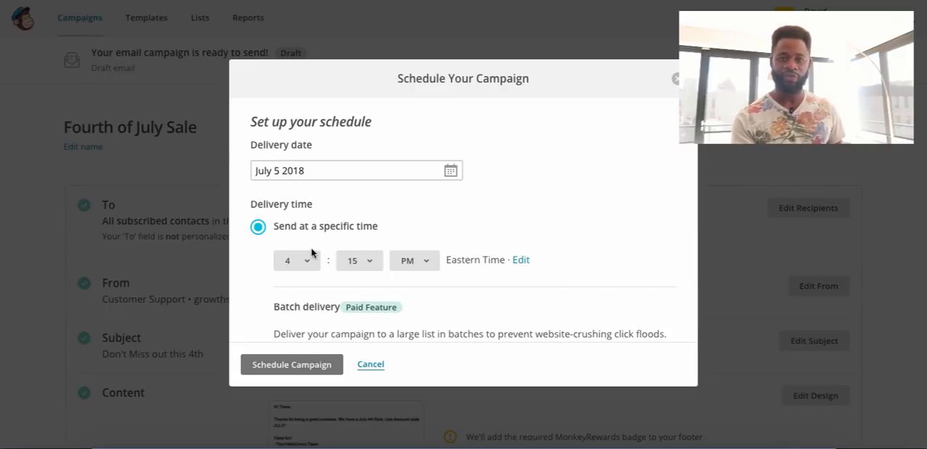
{"action": "left_click", "coordinate": [294, 265]}
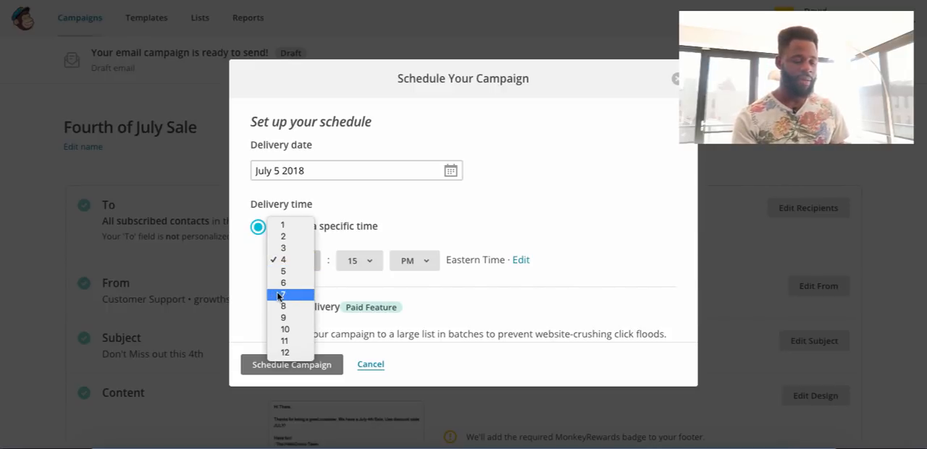
{"action": "left_click", "coordinate": [284, 282]}
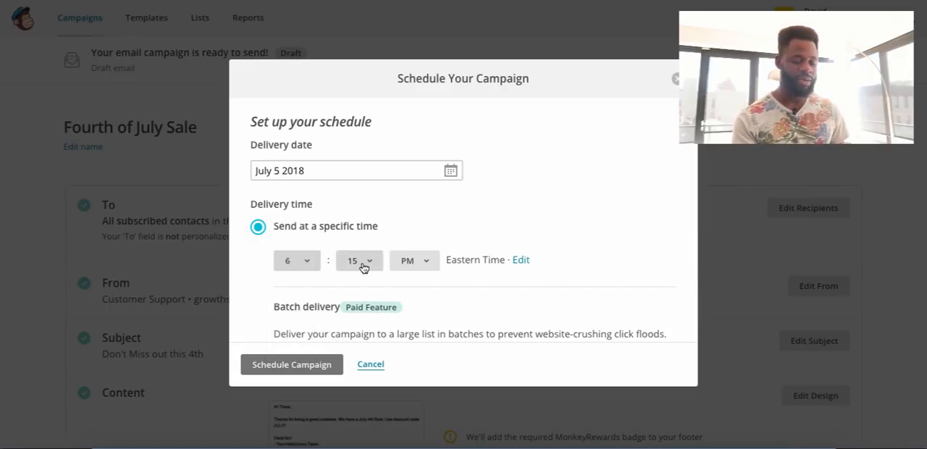
{"action": "left_click", "coordinate": [363, 267]}
{"action": "left_click", "coordinate": [360, 249]}
Schedule the "Fourth of July Sale" campaign with the chosen delivery settings and look over the confirmation page.
{"action": "scroll", "coordinate": [362, 257], "scroll_direction": "down", "scroll_amount": 1}
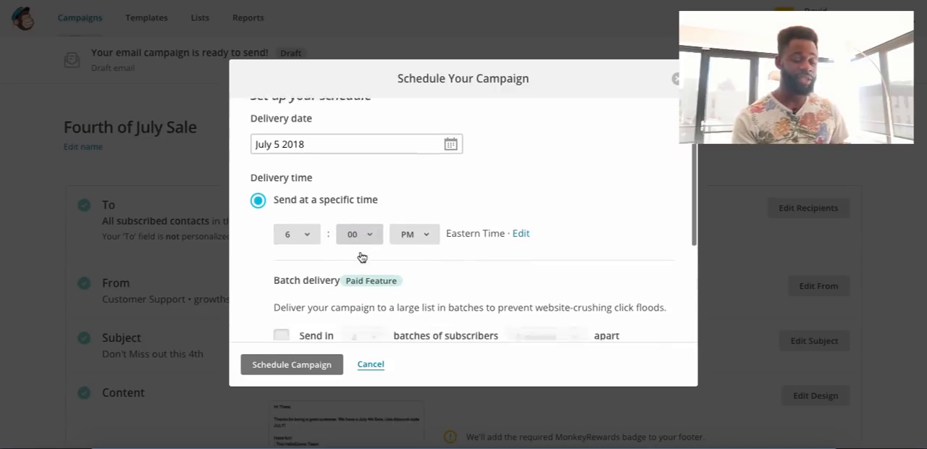
{"action": "scroll", "coordinate": [362, 257], "scroll_direction": "down", "scroll_amount": 3}
{"action": "left_click", "coordinate": [284, 365]}
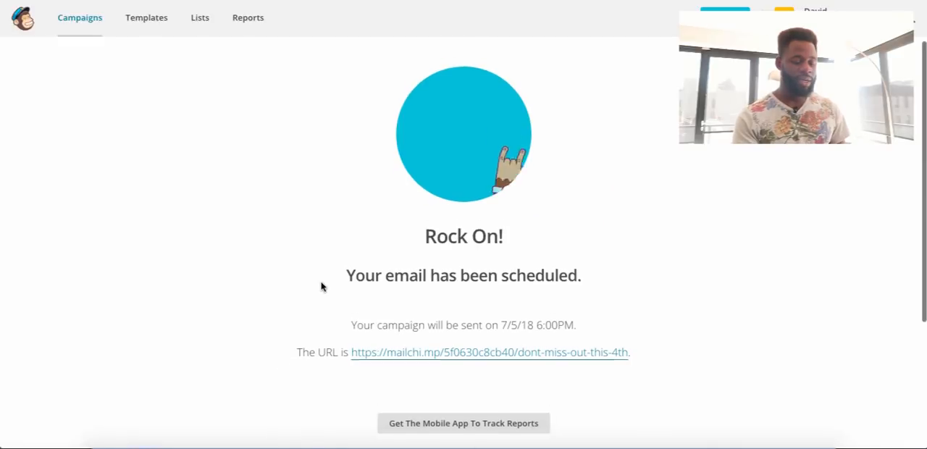
{"action": "scroll", "coordinate": [322, 287], "scroll_direction": "down", "scroll_amount": 1}
{"action": "scroll", "coordinate": [322, 287], "scroll_direction": "down", "scroll_amount": 2}
{"action": "scroll", "coordinate": [322, 286], "scroll_direction": "up", "scroll_amount": 3}
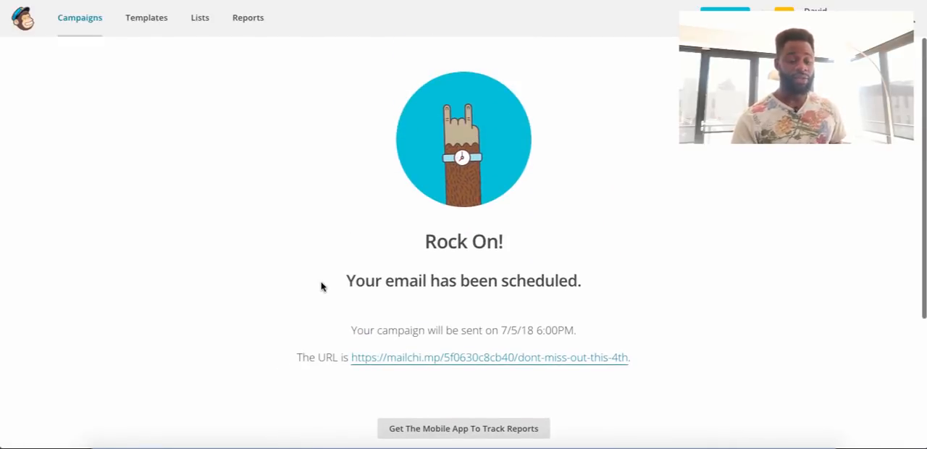